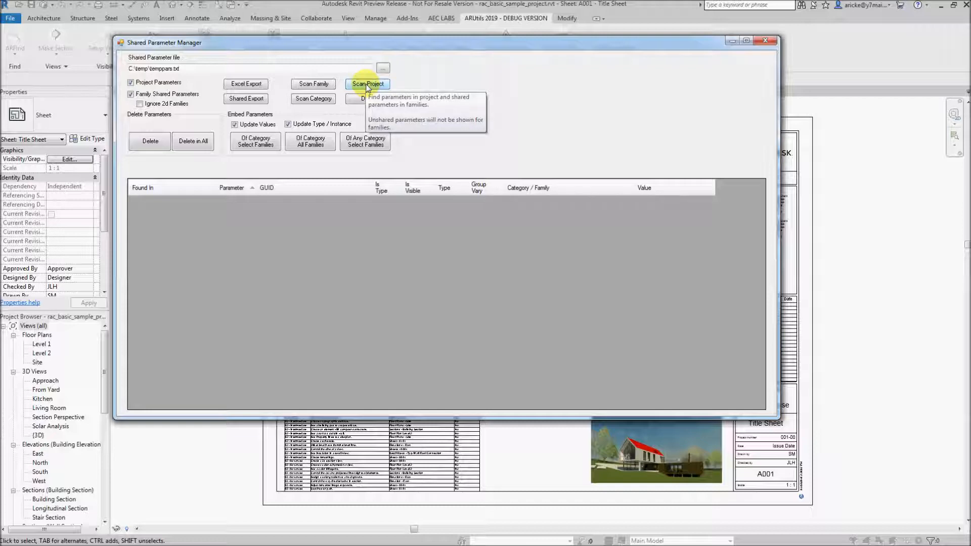
Scan the project for project parameters and family shared parameters, and sort the list by where each parameter is found
click(367, 85)
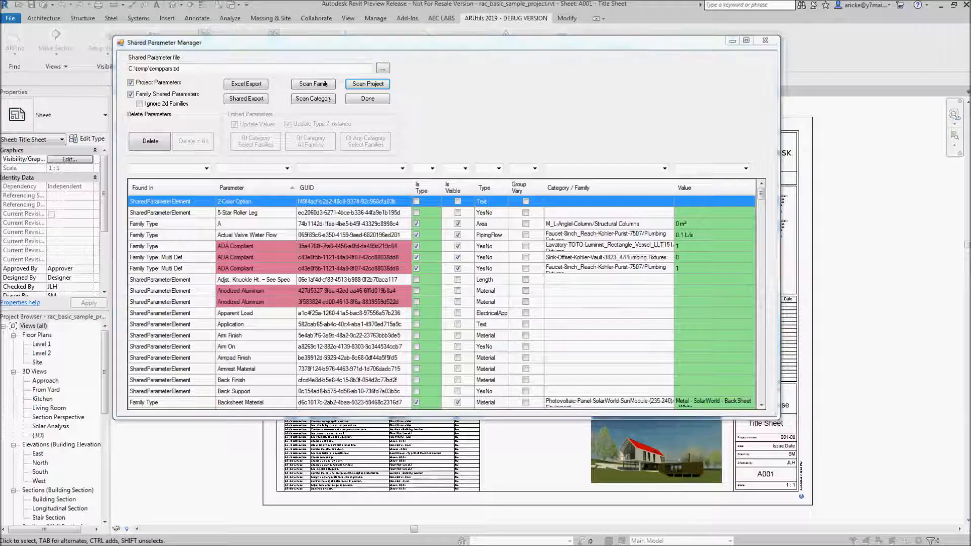
click(438, 246)
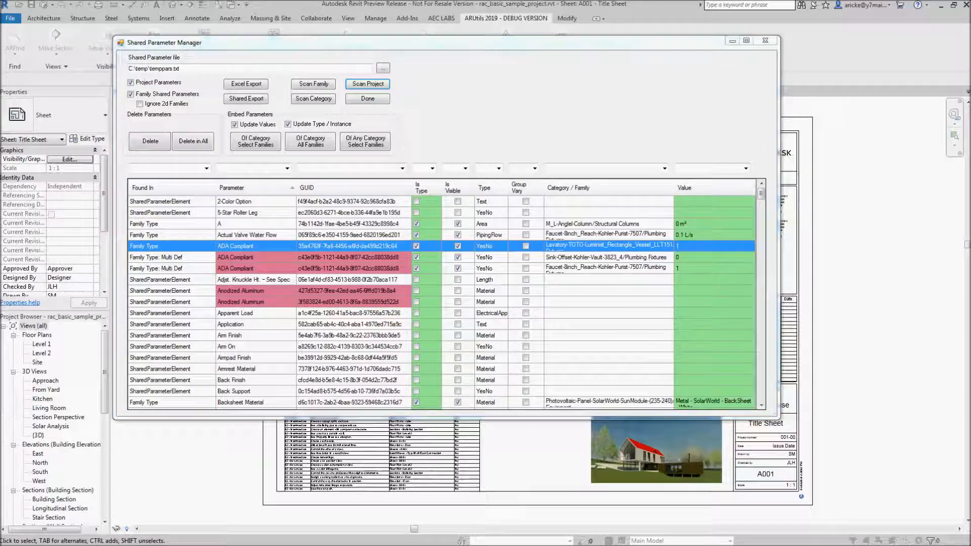
click(348, 224)
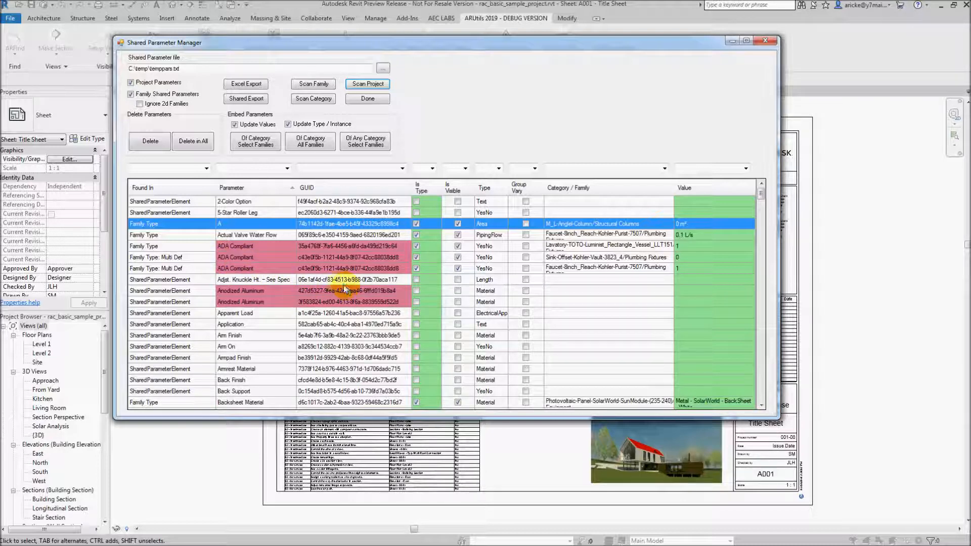
click(169, 192)
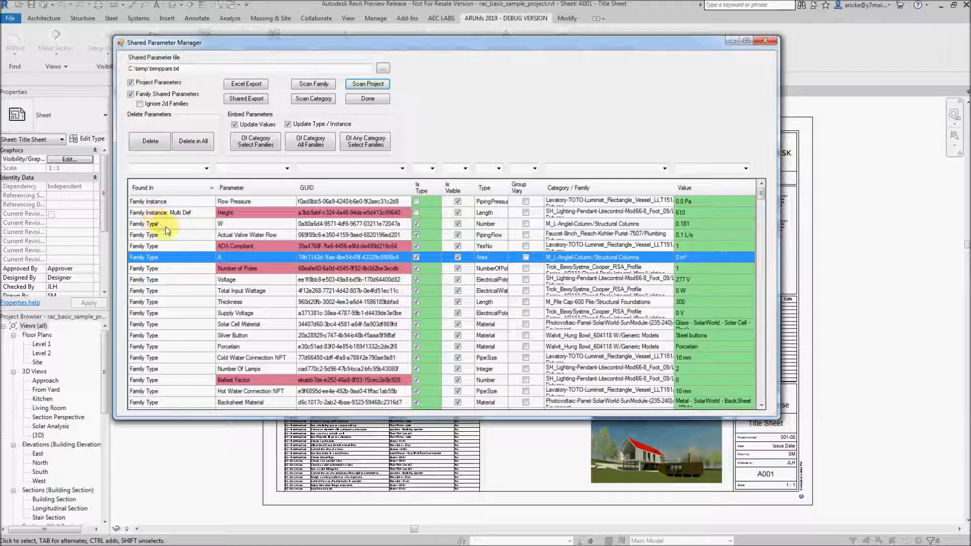
Examine the sorted parameter list, comparing the Family Type: Multi Def, Project and SharedParameterElement entries through to the end
scroll(171, 324, down, 10)
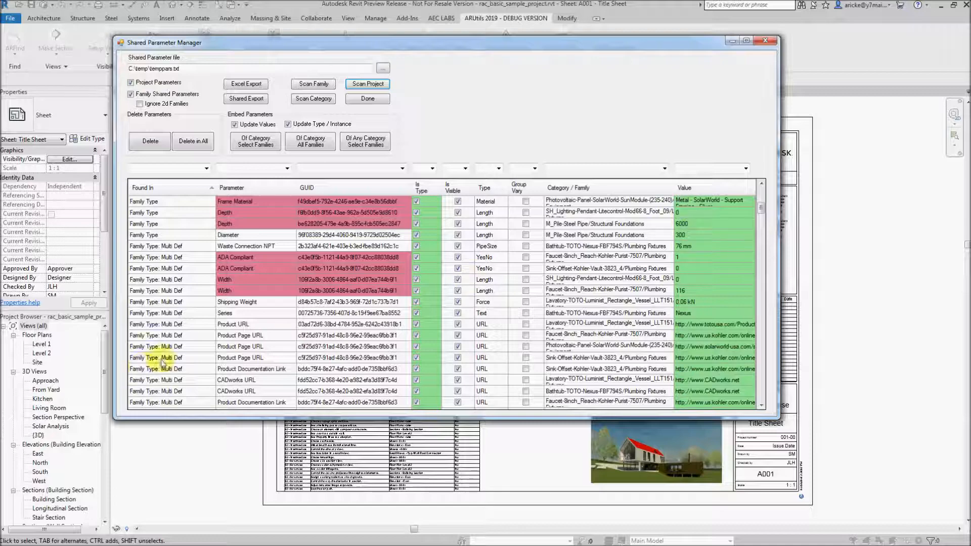
click(177, 358)
scroll(178, 360, down, 15)
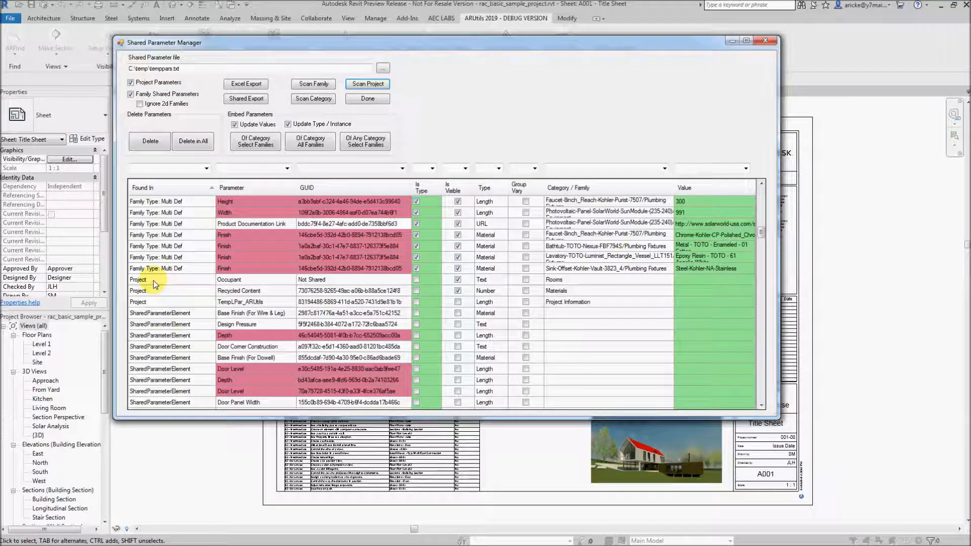
click(154, 280)
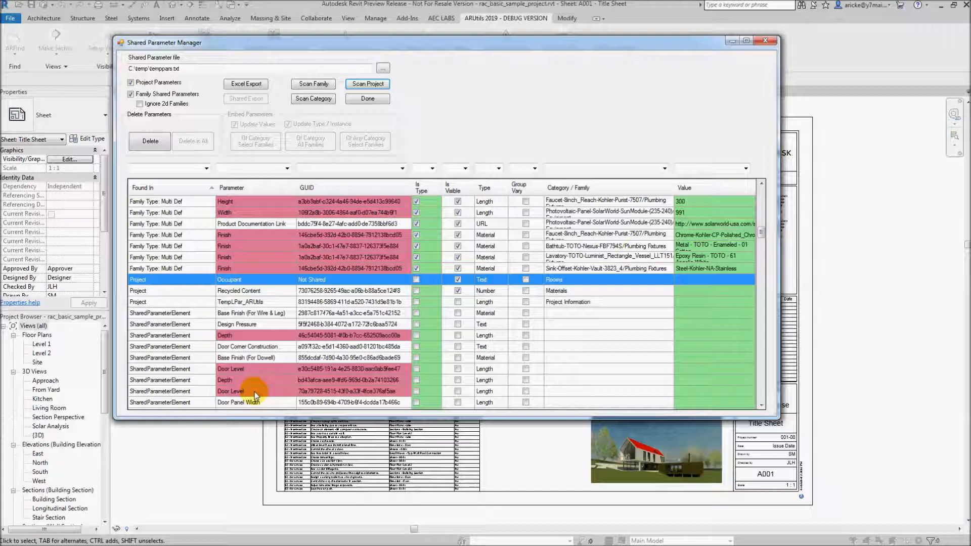
click(166, 313)
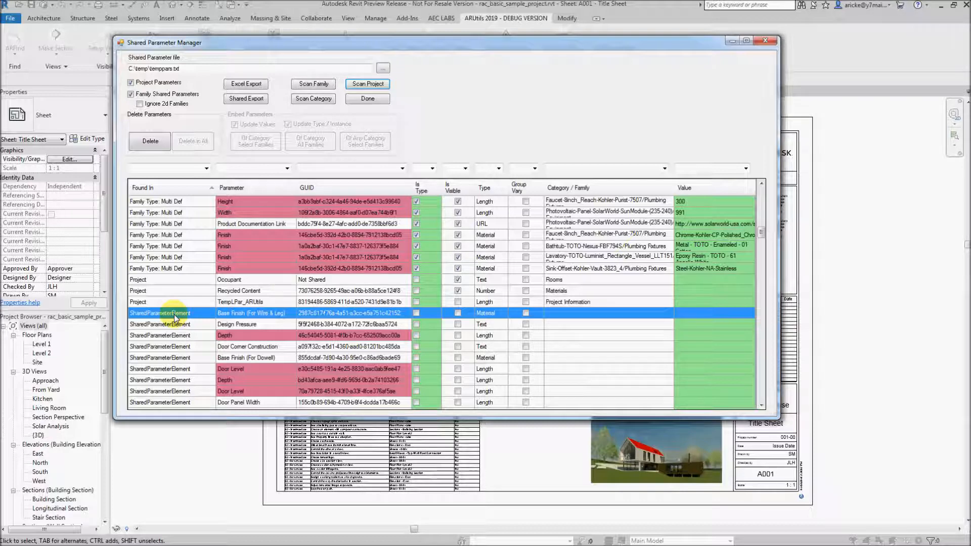
scroll(182, 347, down, 2)
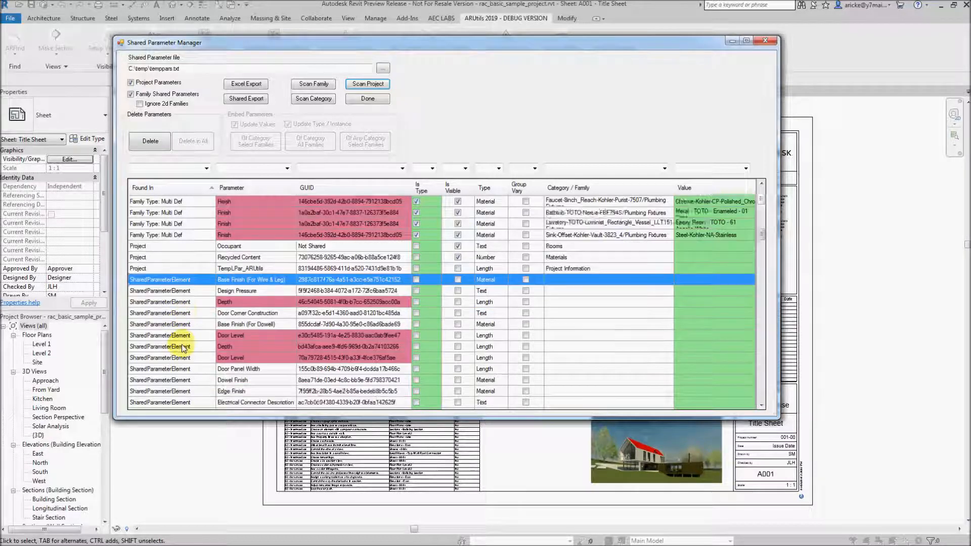
scroll(182, 347, down, 10)
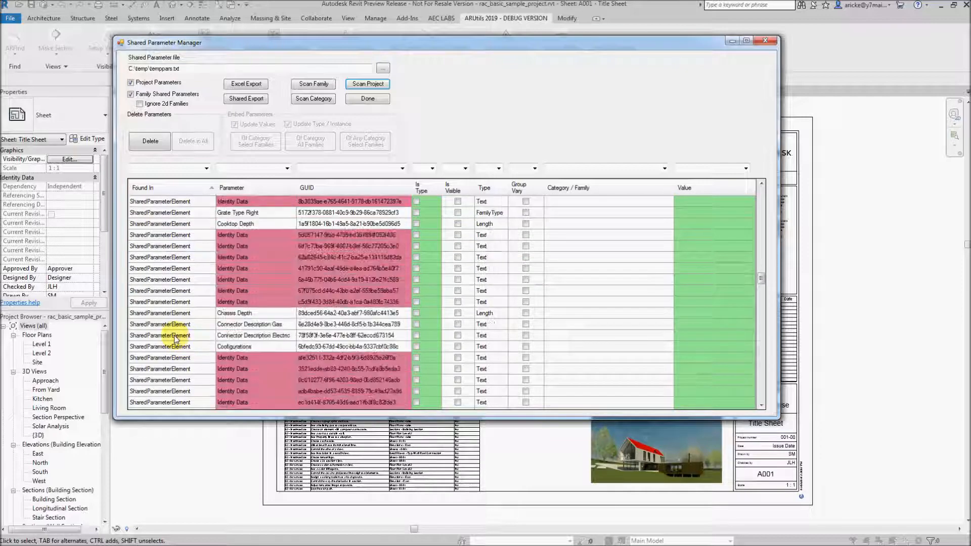
scroll(173, 339, down, 10)
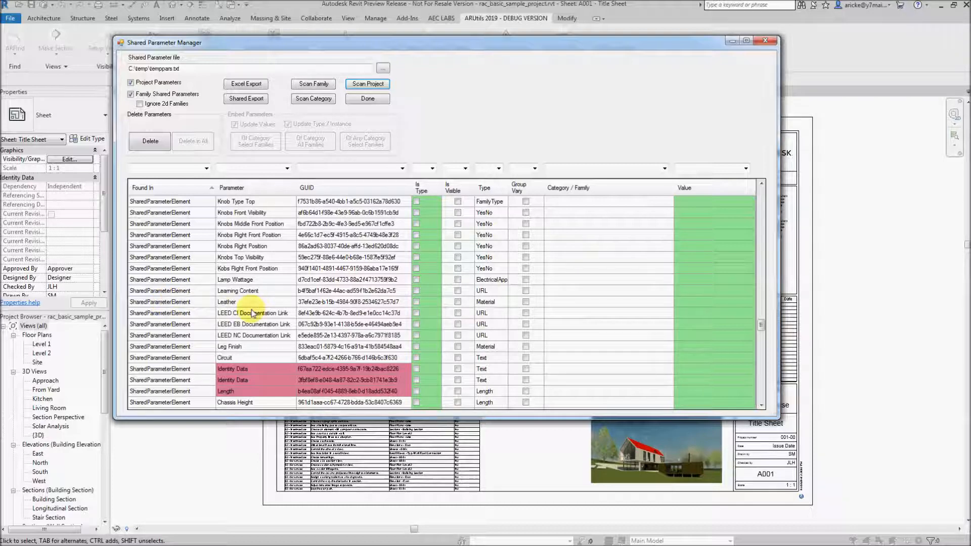
scroll(251, 311, up, 20)
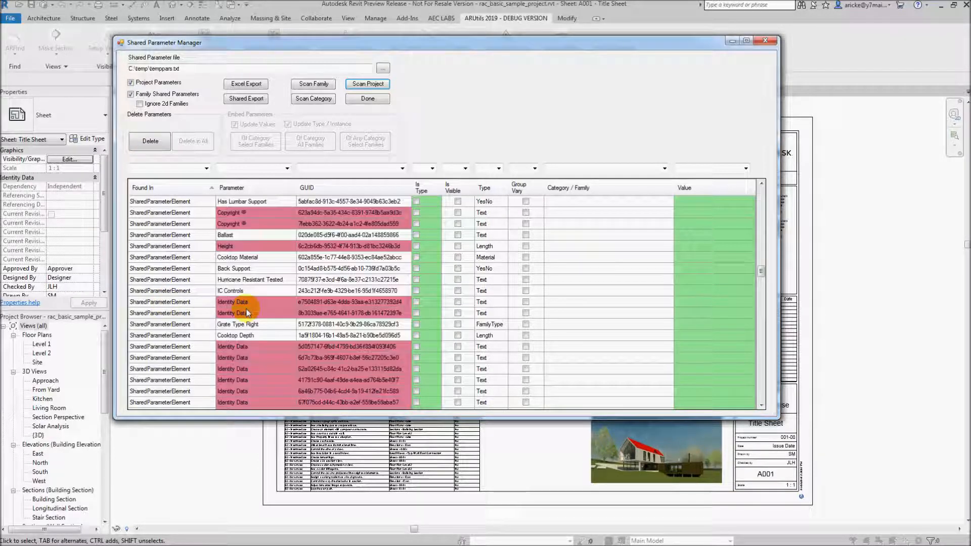
scroll(247, 312, up, 20)
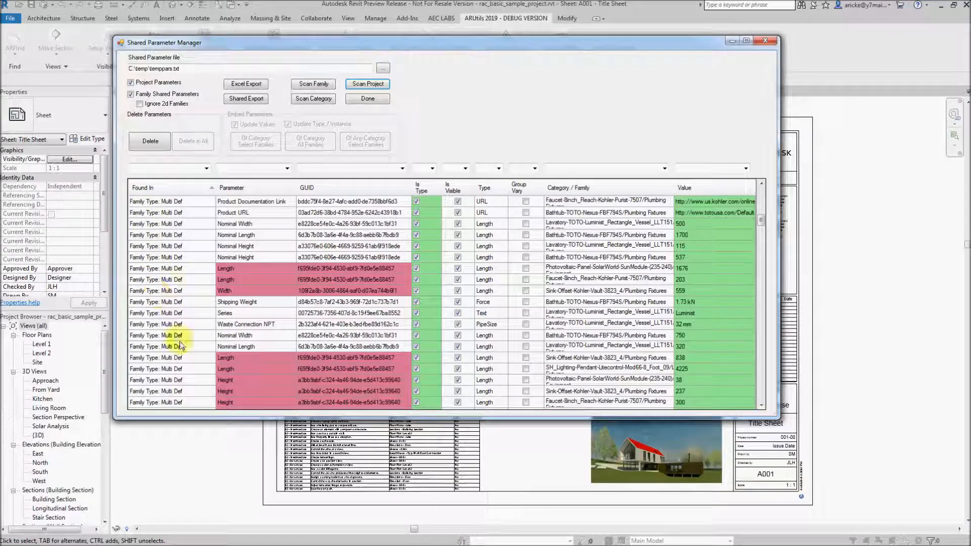
scroll(177, 344, down, 10)
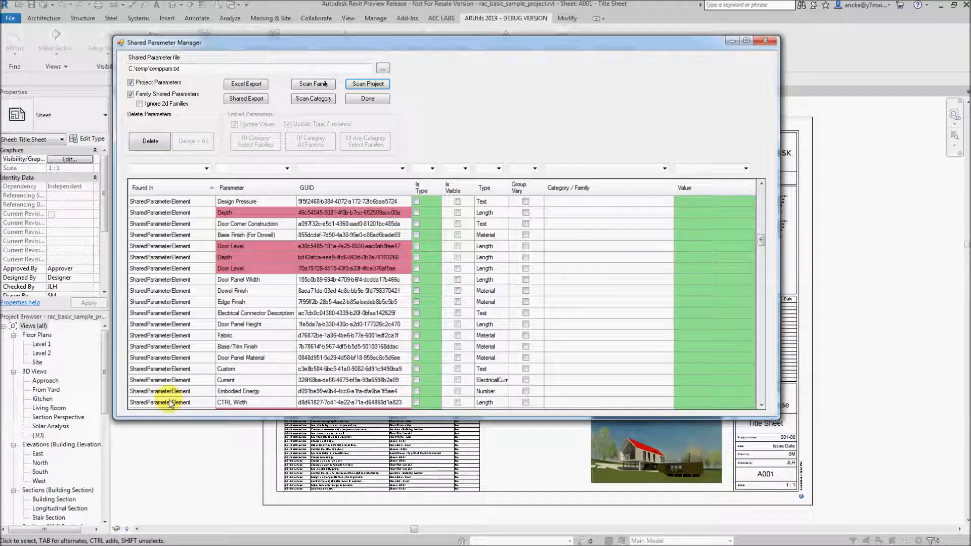
scroll(169, 402, down, 5)
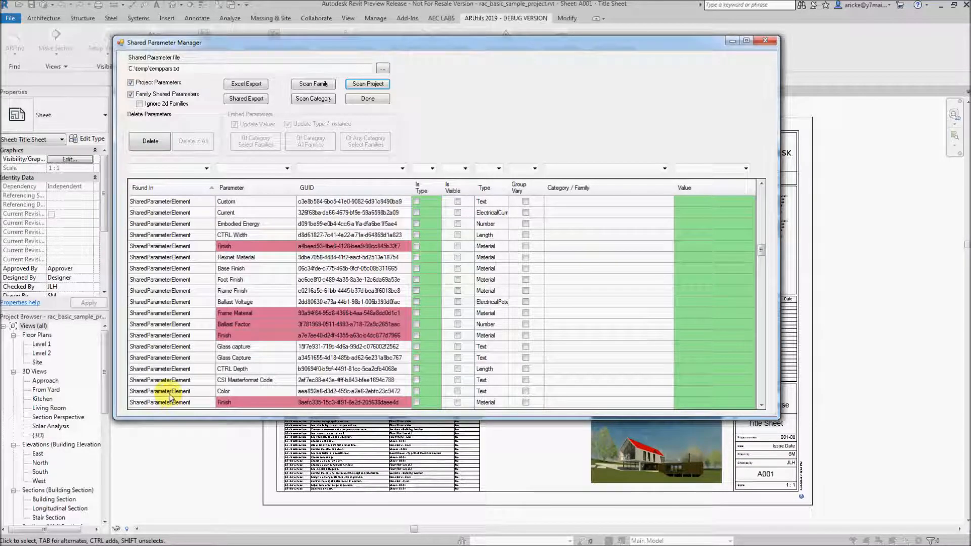
scroll(170, 398, down, 10)
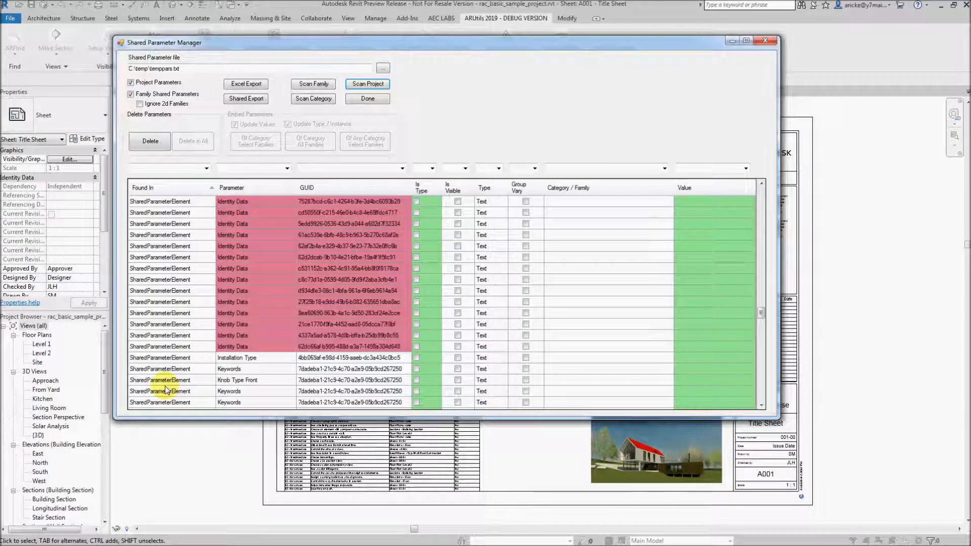
scroll(167, 389, down, 10)
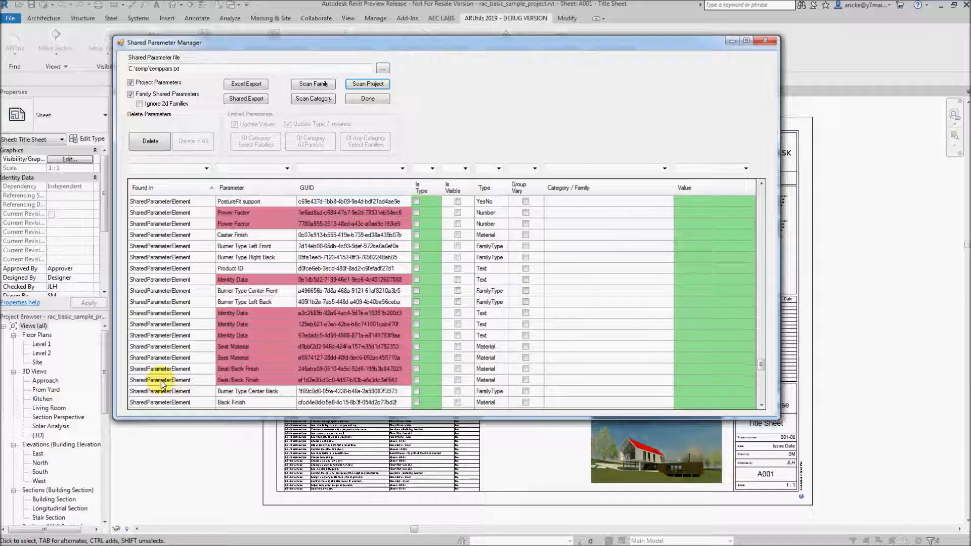
scroll(161, 385, down, 8)
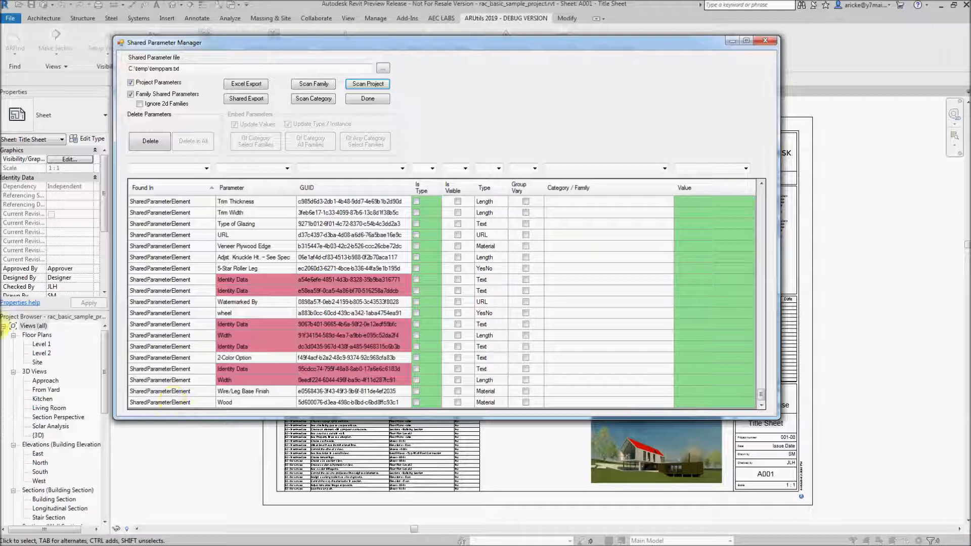
Filter the parameter list by Found In to show only SharedParameterElement entries
click(201, 269)
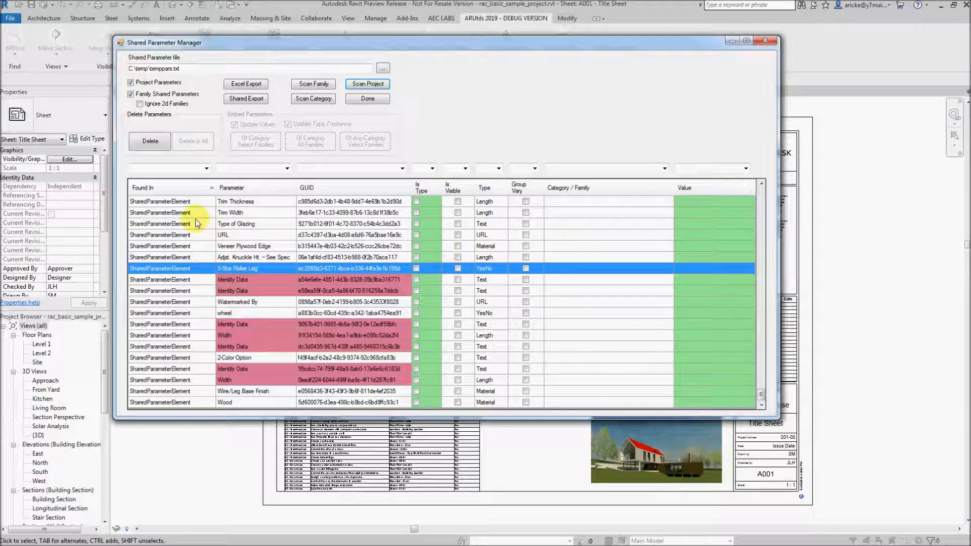
click(207, 169)
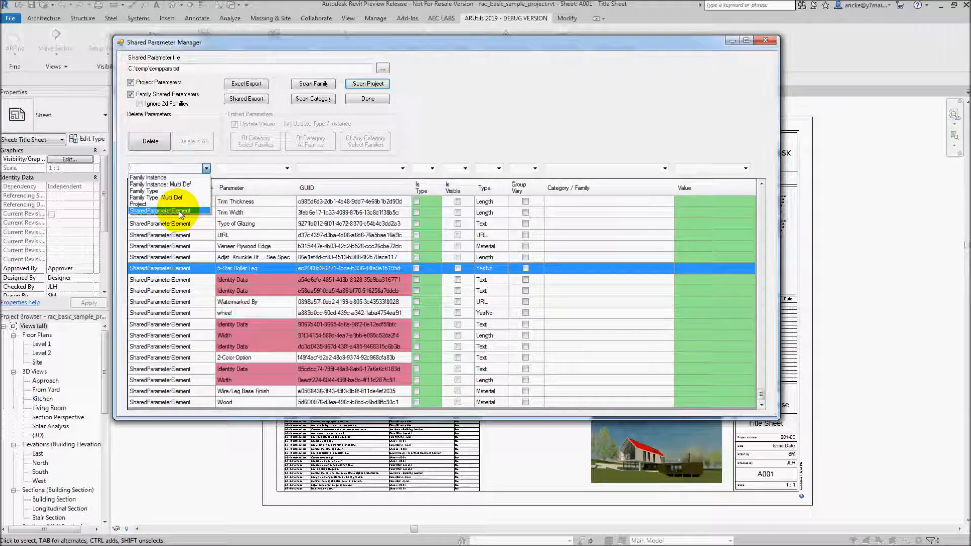
click(178, 211)
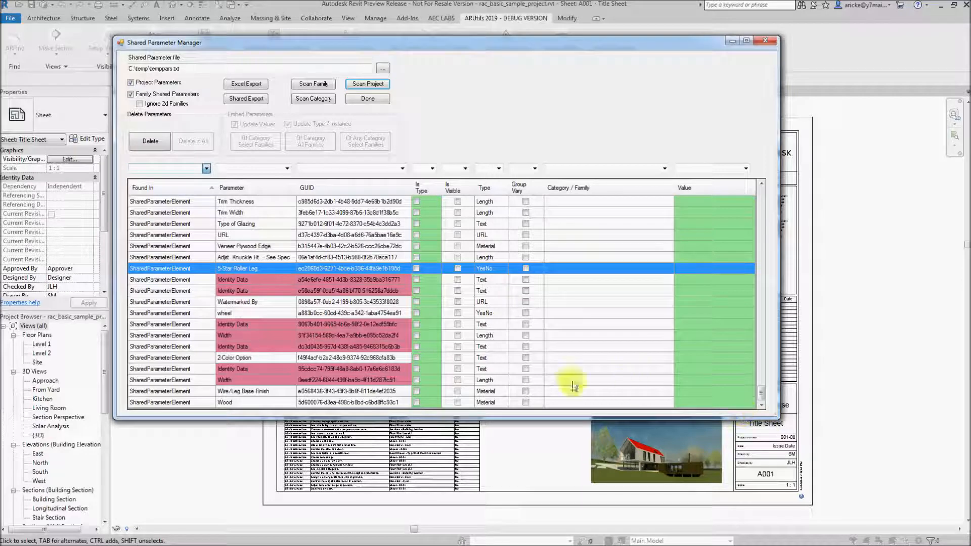
Delete all the filtered SharedParameterElement parameters, confirming with Default answer enabled, and review and accept the deletion results
click(161, 402)
drag(758, 394, 757, 193)
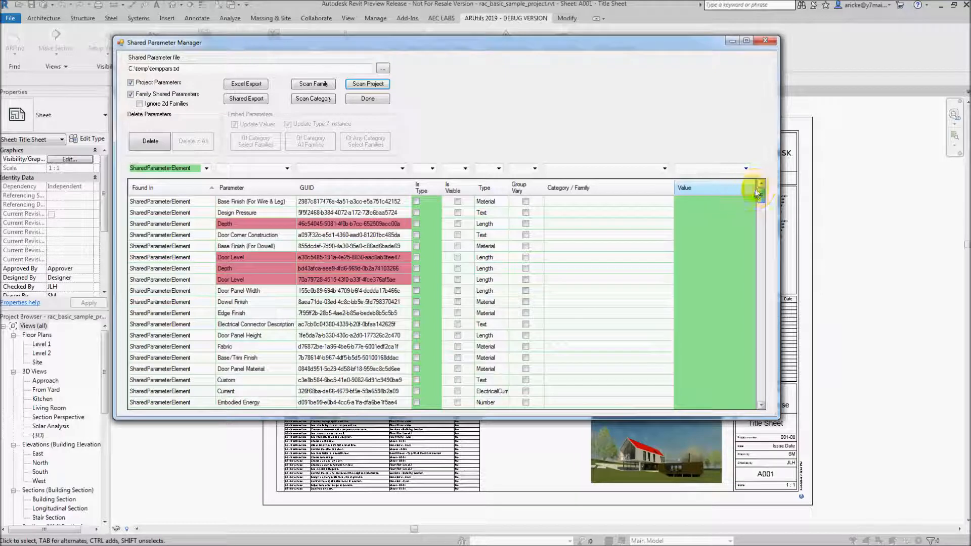
shift+click(179, 202)
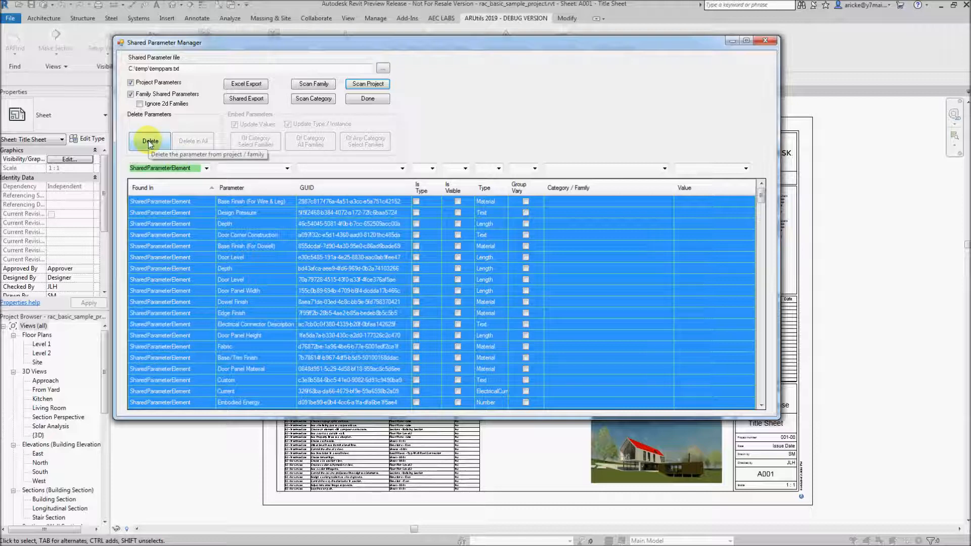
right_click(178, 232)
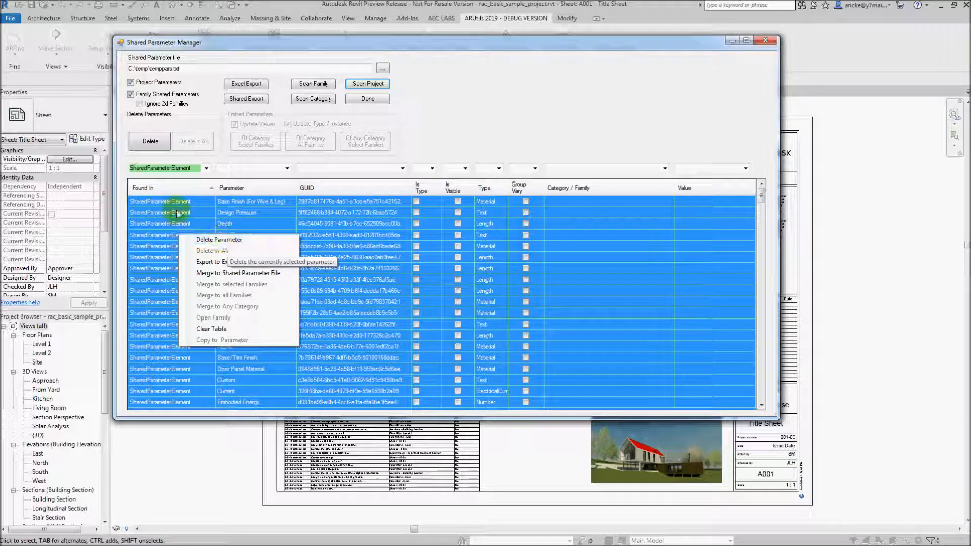
click(211, 240)
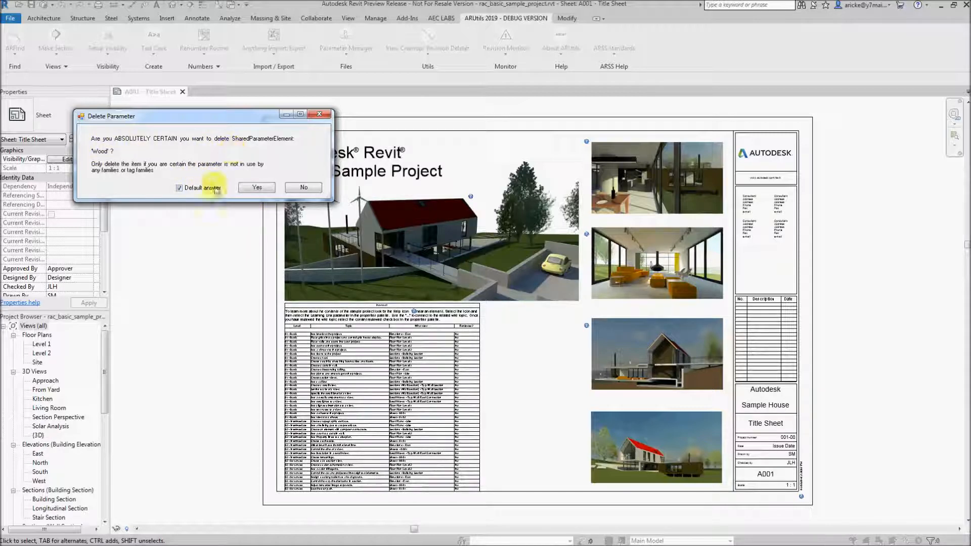
click(257, 188)
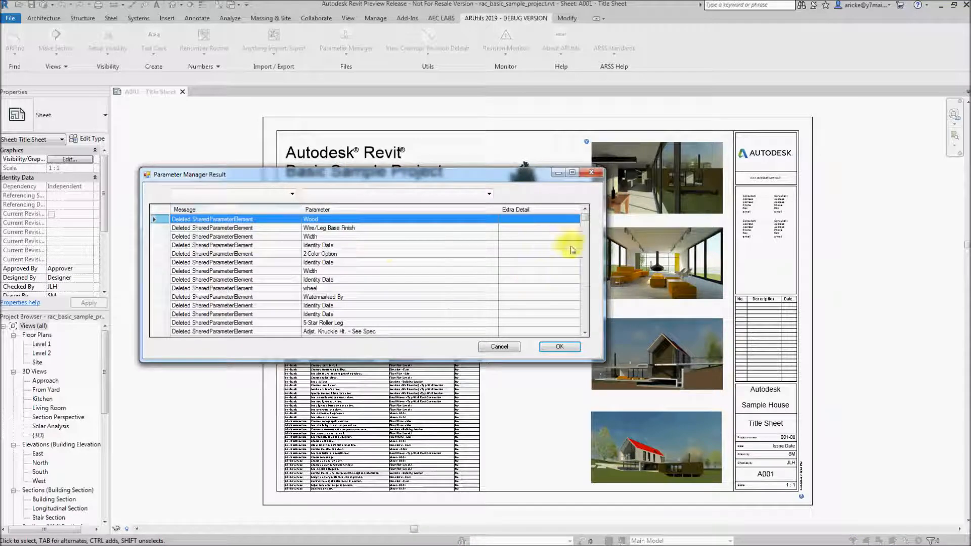
drag(584, 219, 594, 329)
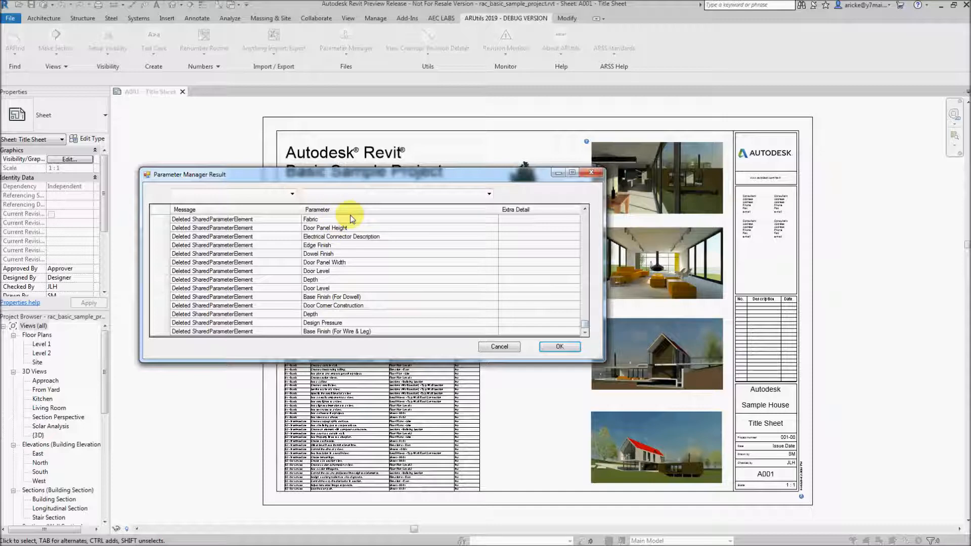
click(560, 347)
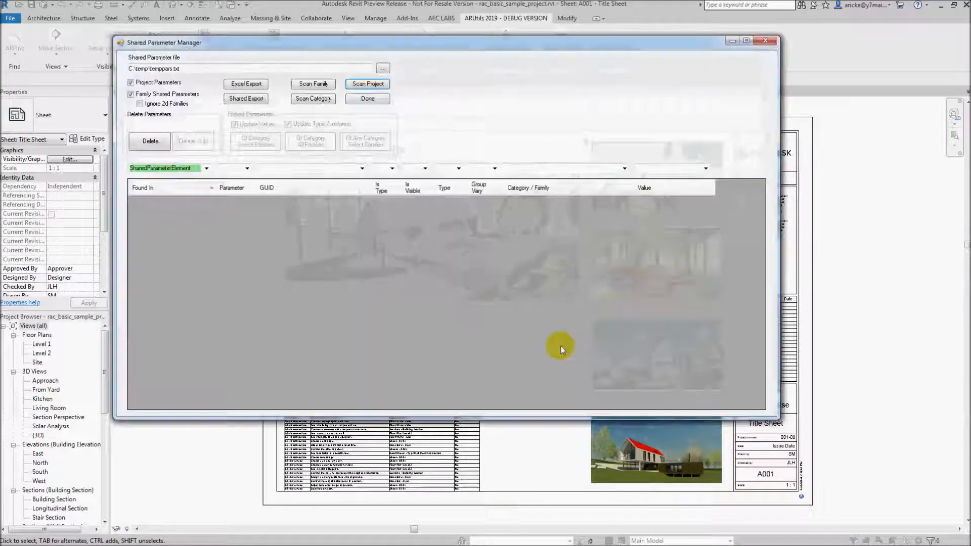
Clear all filters from the parameter list and sort it by parameter name
right_click(192, 170)
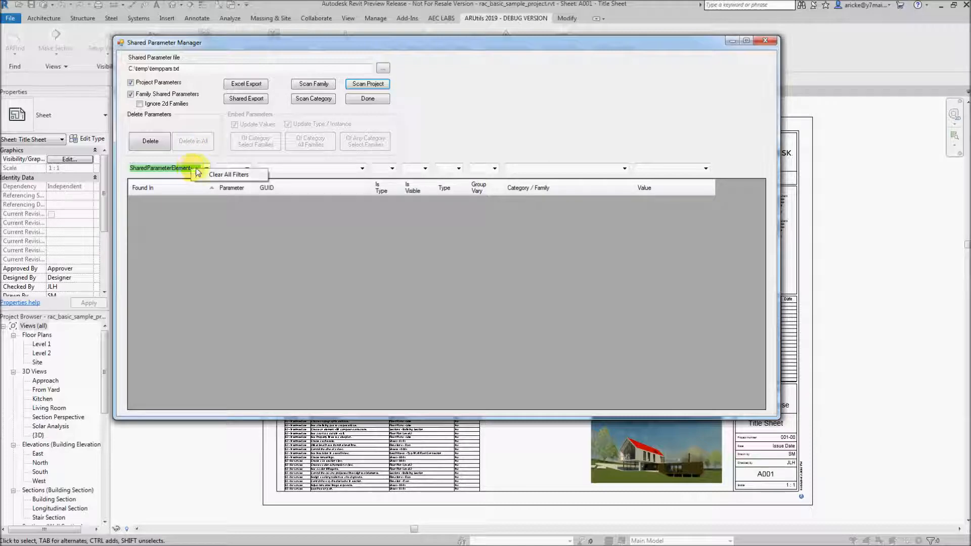
click(212, 175)
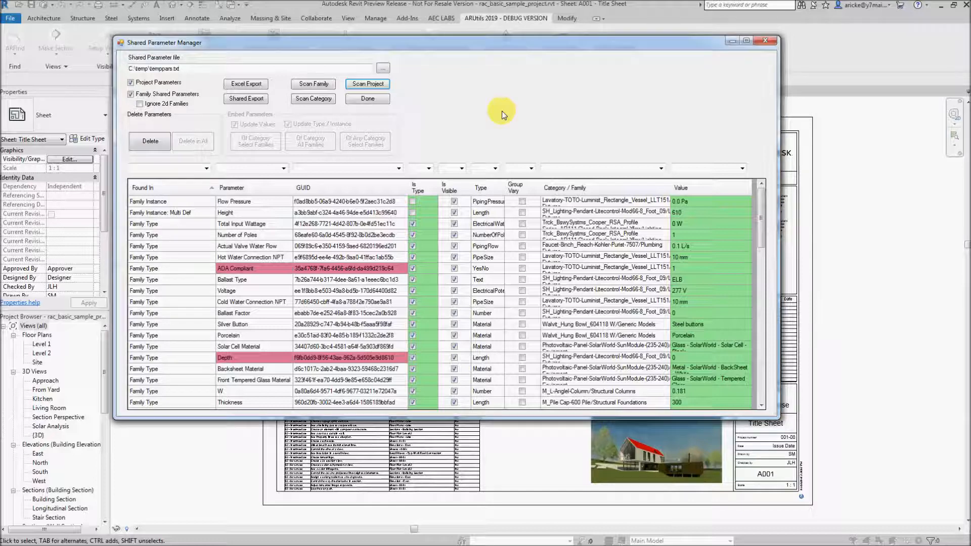
click(262, 189)
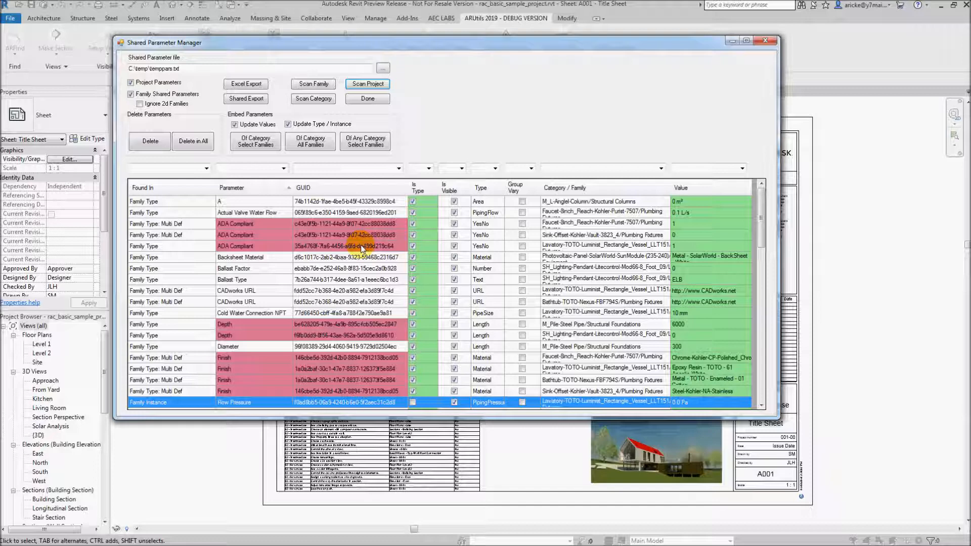
Widen the Category / Family column, then merge the sink's ADA Compliant parameter into the Lavatory-TOTO-Luminist_Rectangle_Vessel_LLT151 family and accept the results
click(251, 235)
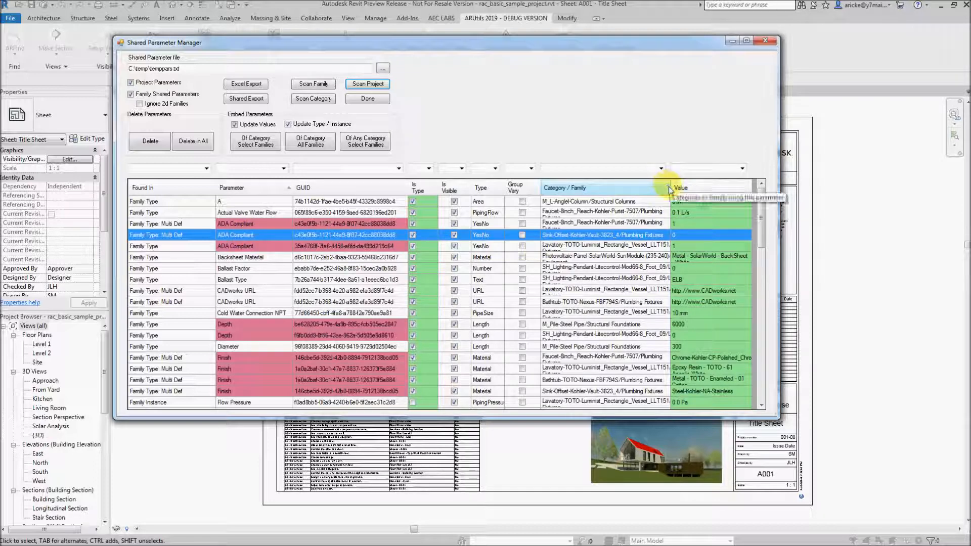
drag(670, 188, 731, 189)
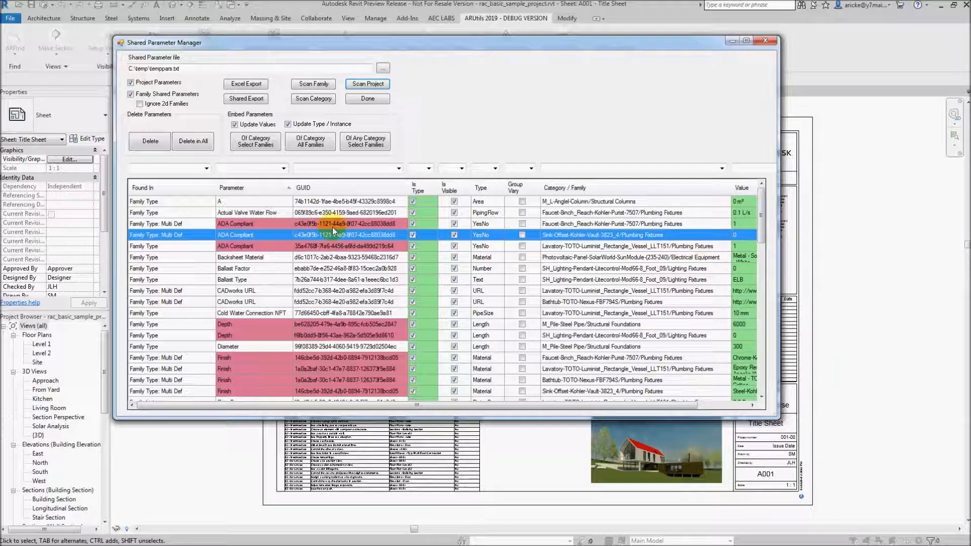
click(237, 239)
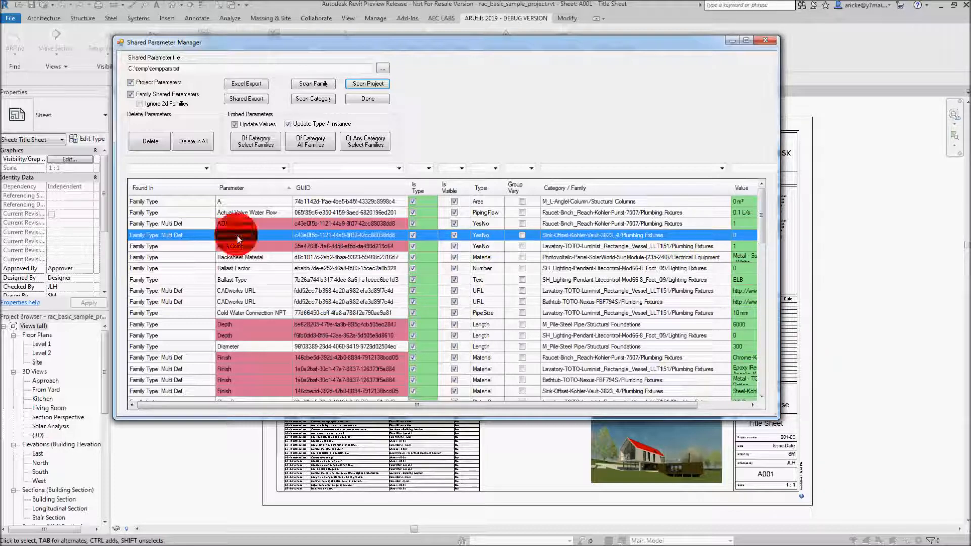
right_click(237, 239)
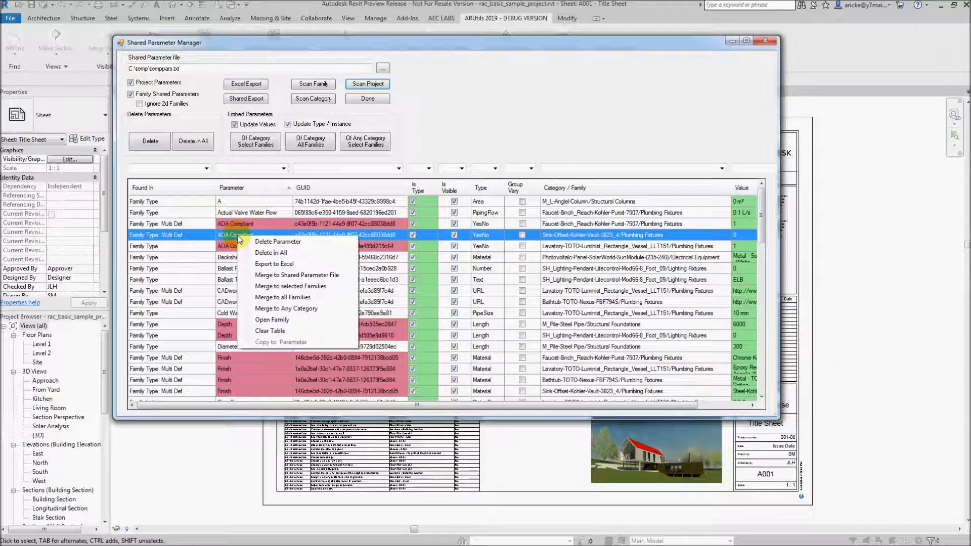
click(282, 287)
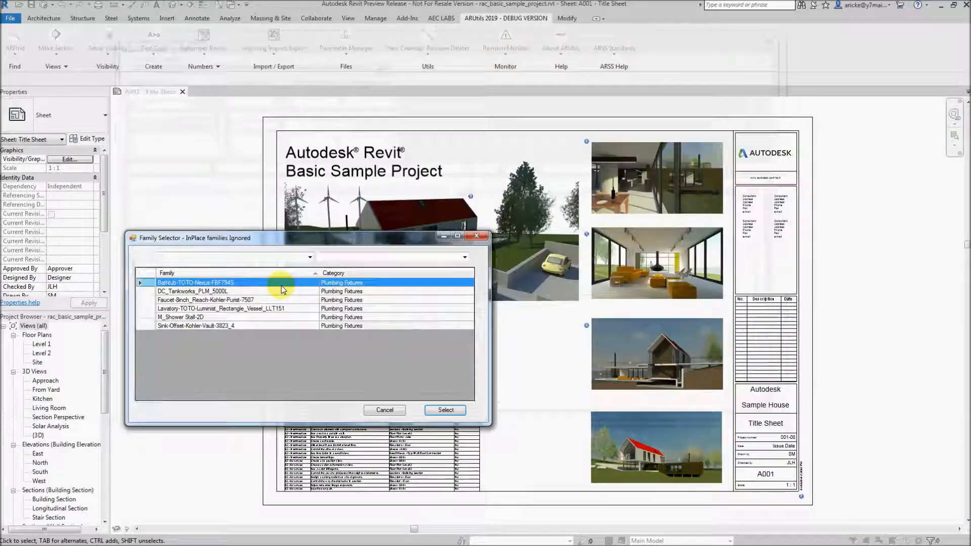
click(187, 309)
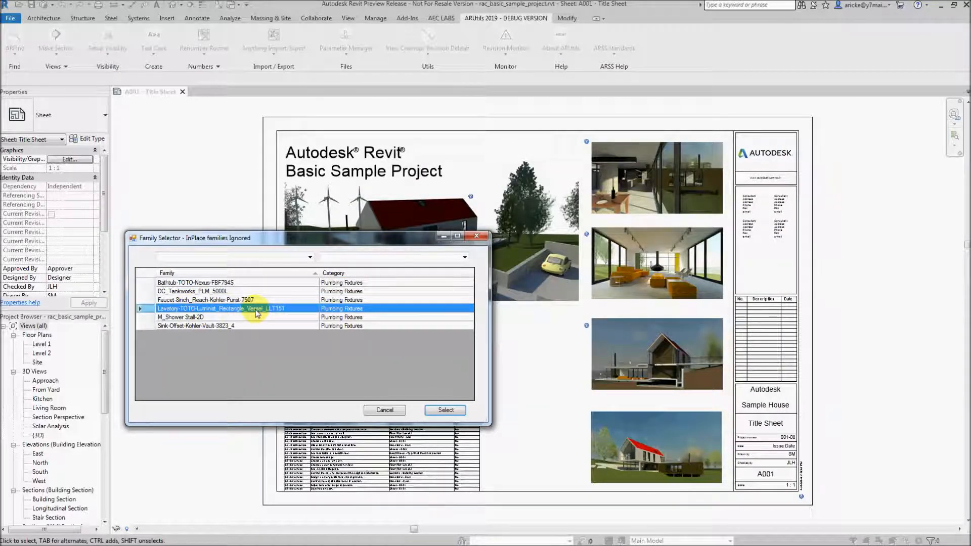
click(446, 411)
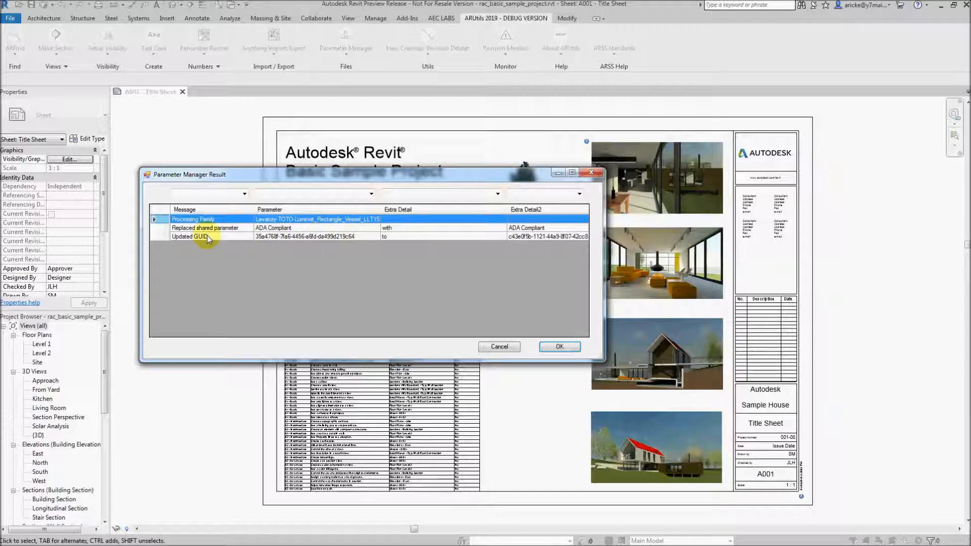
click(560, 346)
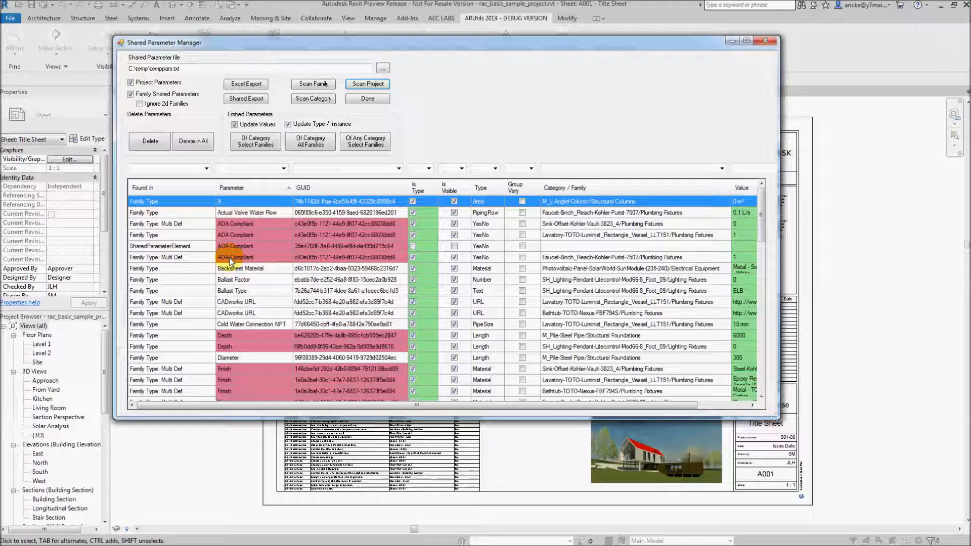
Delete the leftover ADA Compliant SharedParameterElement, confirming the deletion and accepting the results
click(171, 248)
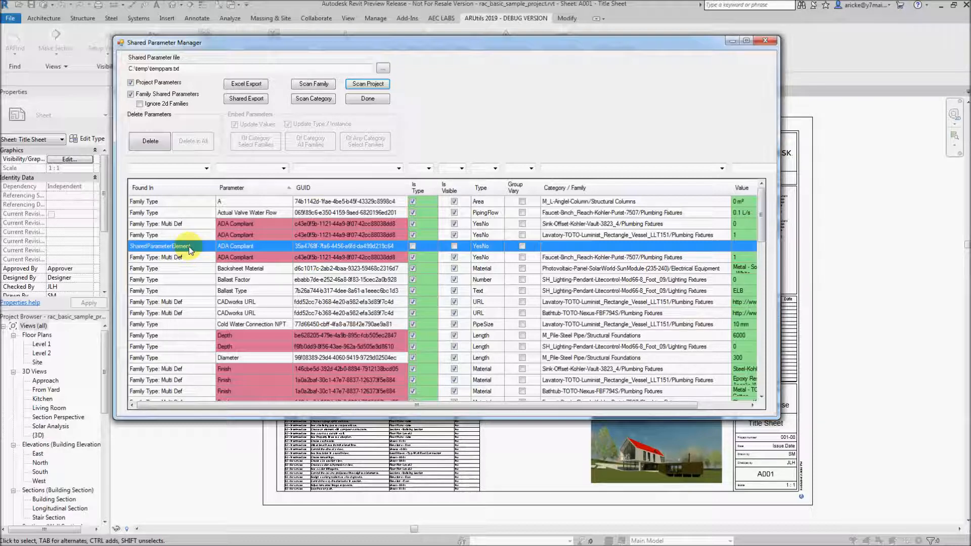
right_click(190, 250)
click(218, 255)
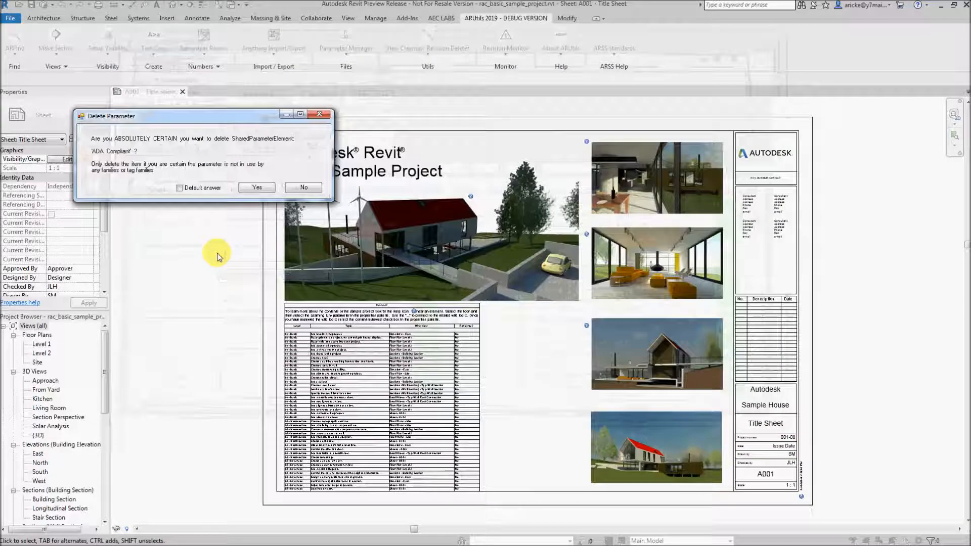
click(257, 187)
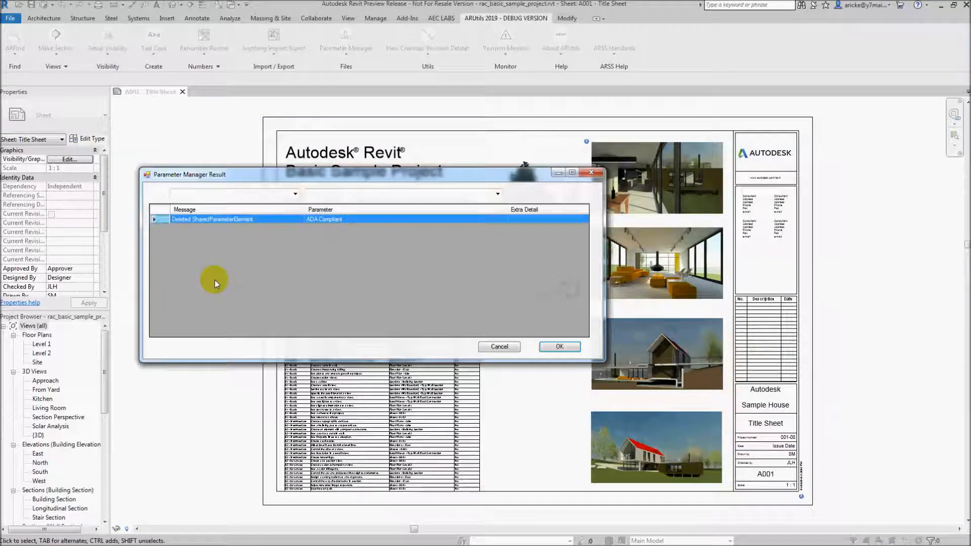
click(559, 347)
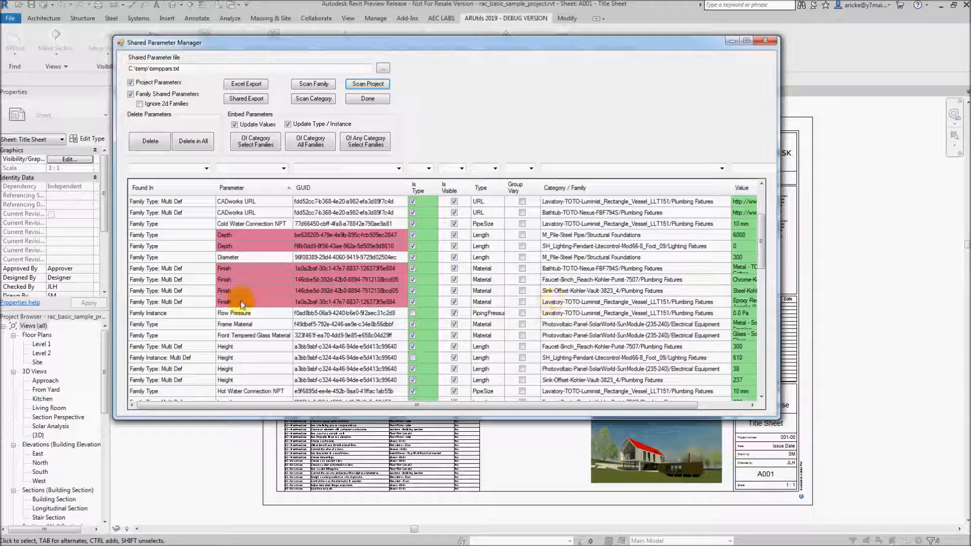
Embed the Sink-Offset-Kohler-Vault-3823_4 Finish parameter in all families of its category with Update Values and Update Type / Instance off, and review the results
click(336, 291)
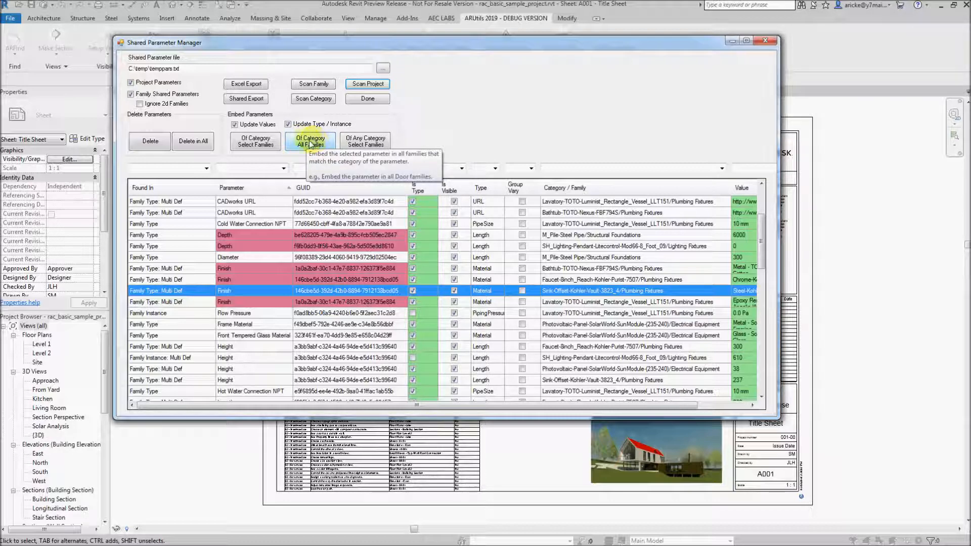
click(288, 125)
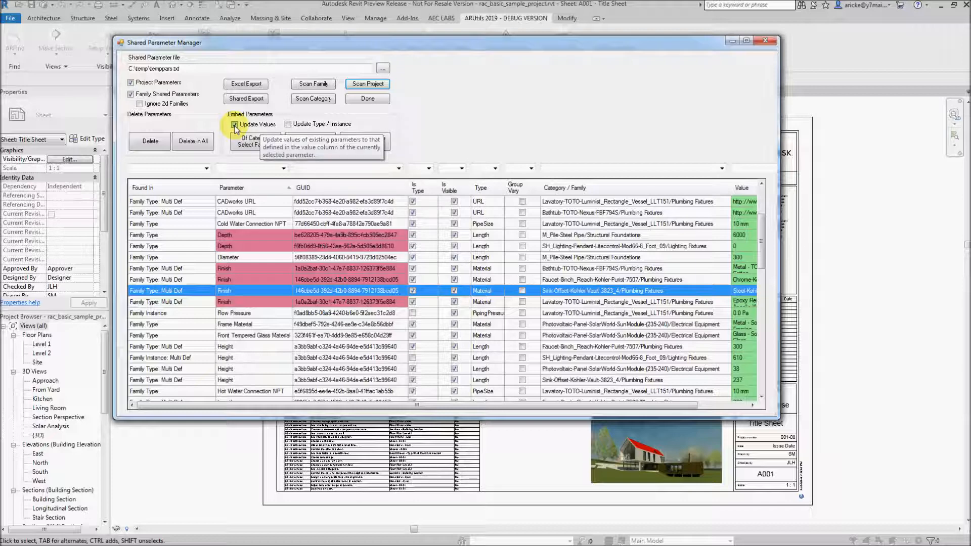
click(234, 125)
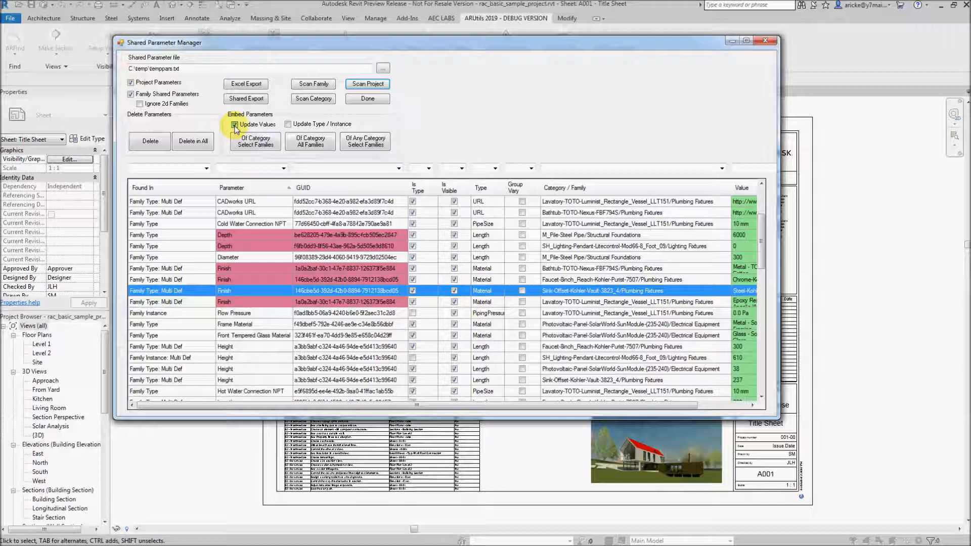
click(311, 144)
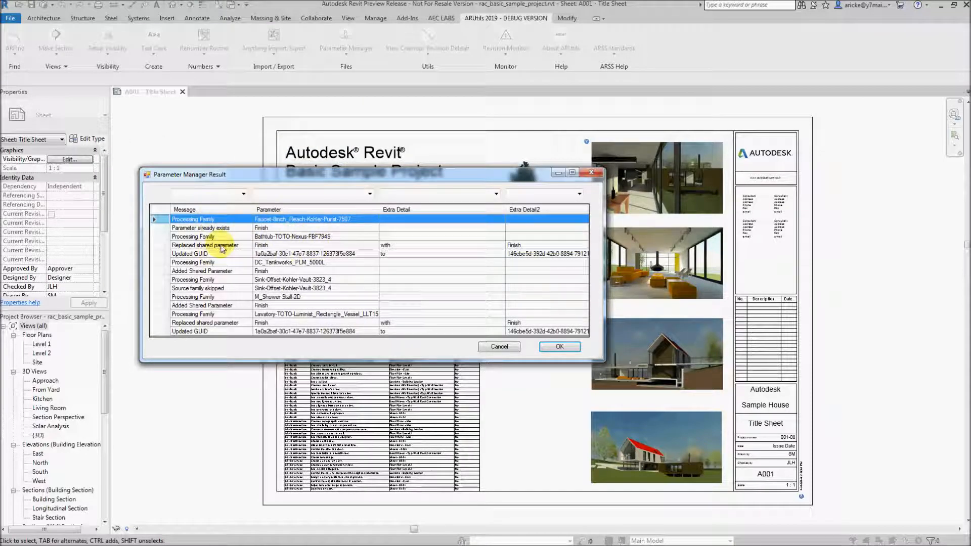
click(222, 246)
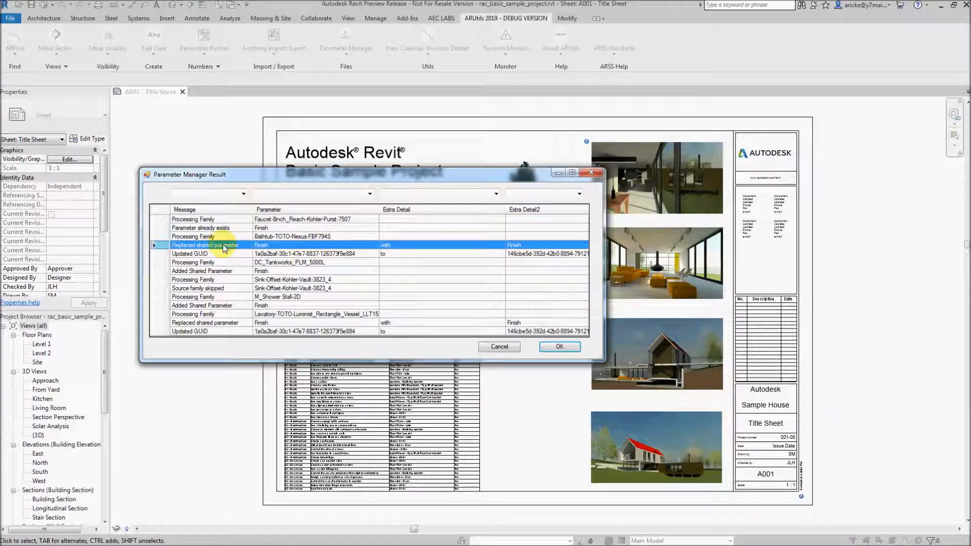
click(226, 271)
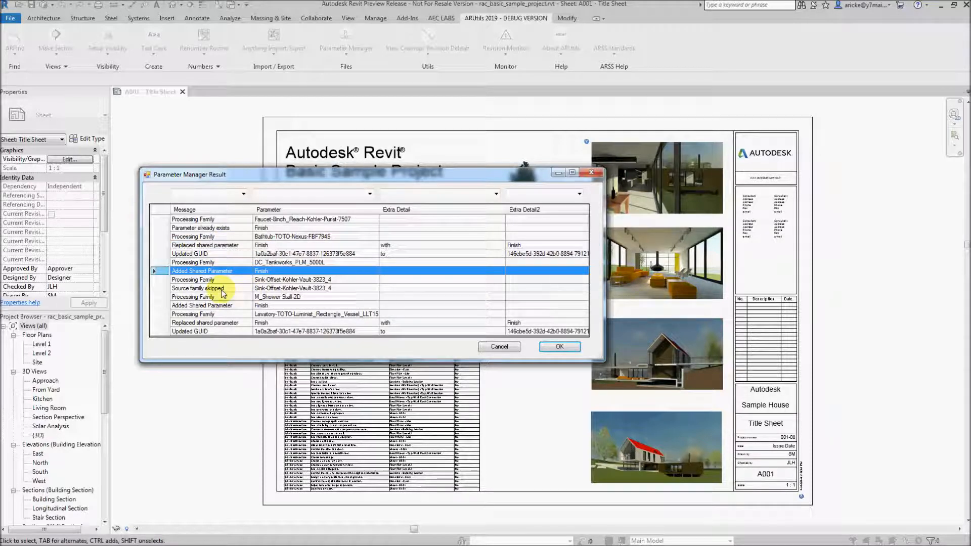
click(559, 347)
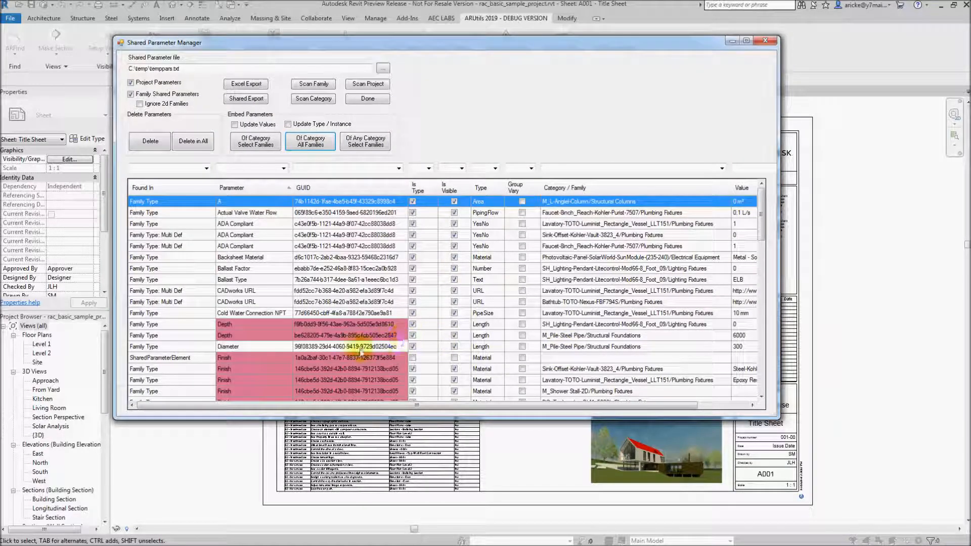
Check the merged Finish entries, then delete the leftover Finish SharedParameterElement and accept the results
click(197, 369)
scroll(197, 369, down, 3)
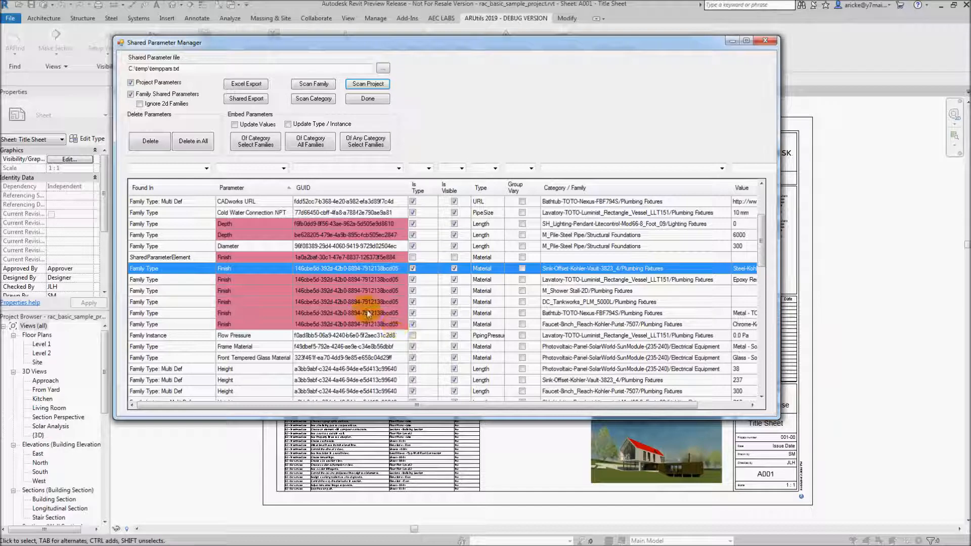
click(181, 256)
right_click(181, 256)
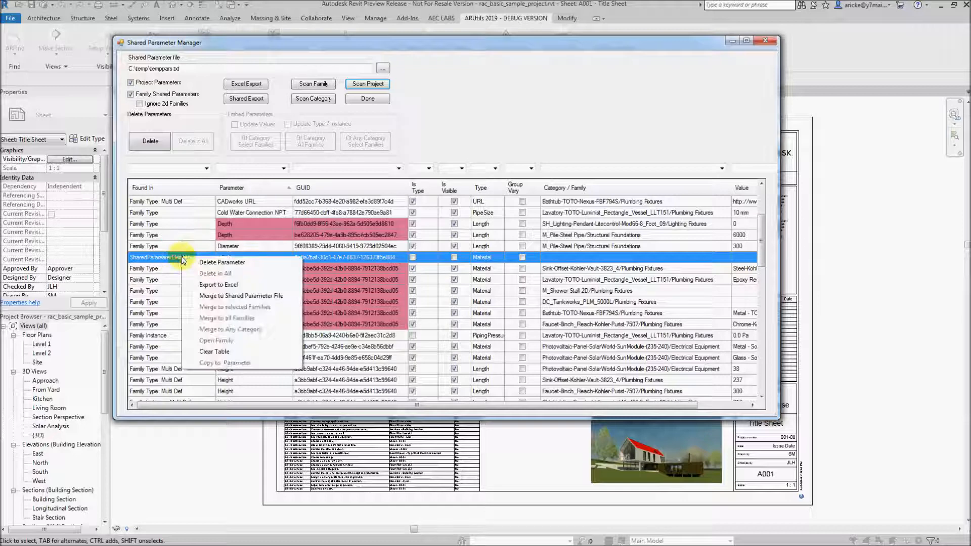
click(208, 263)
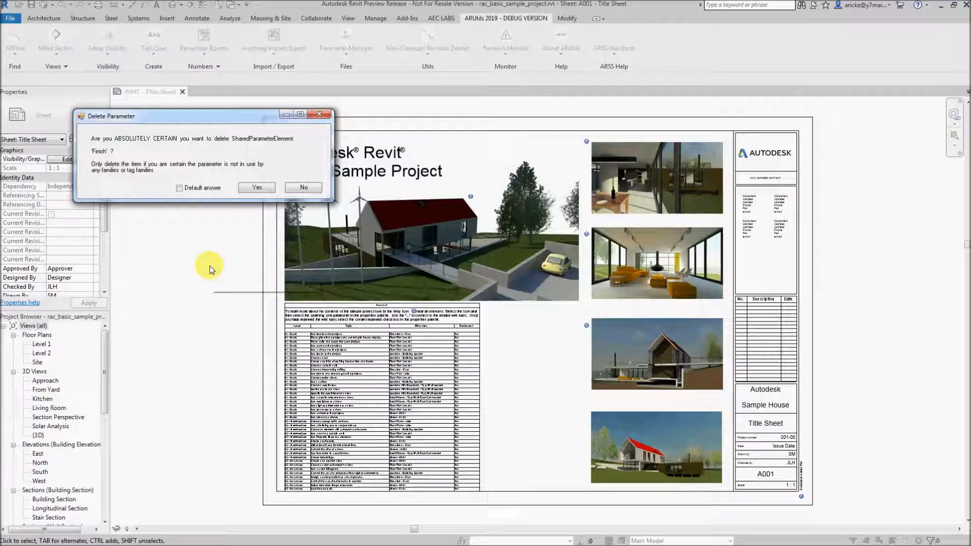
click(256, 187)
click(558, 345)
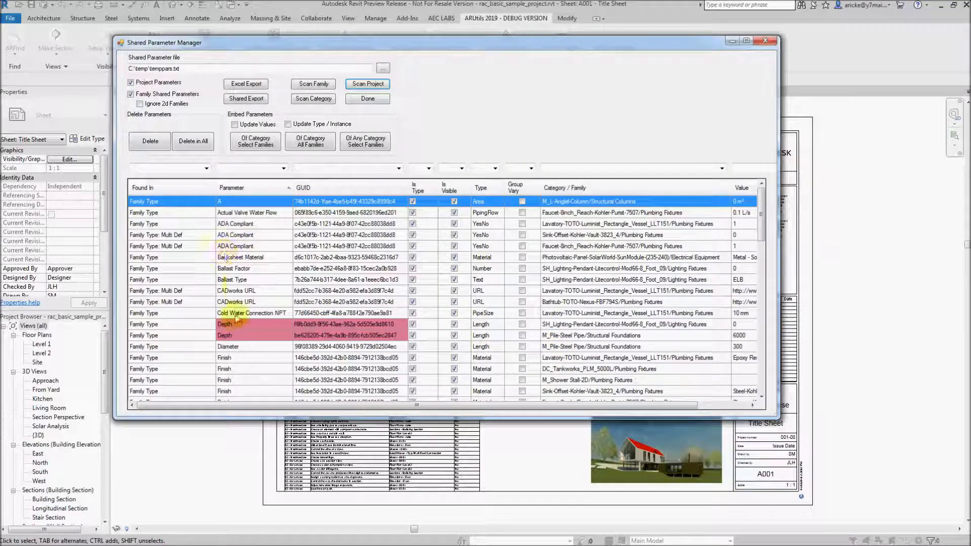
Examine the Finish and Height entries, comparing the Is Type setting of Height between the pendant light and sink families
click(238, 358)
scroll(242, 319, down, 3)
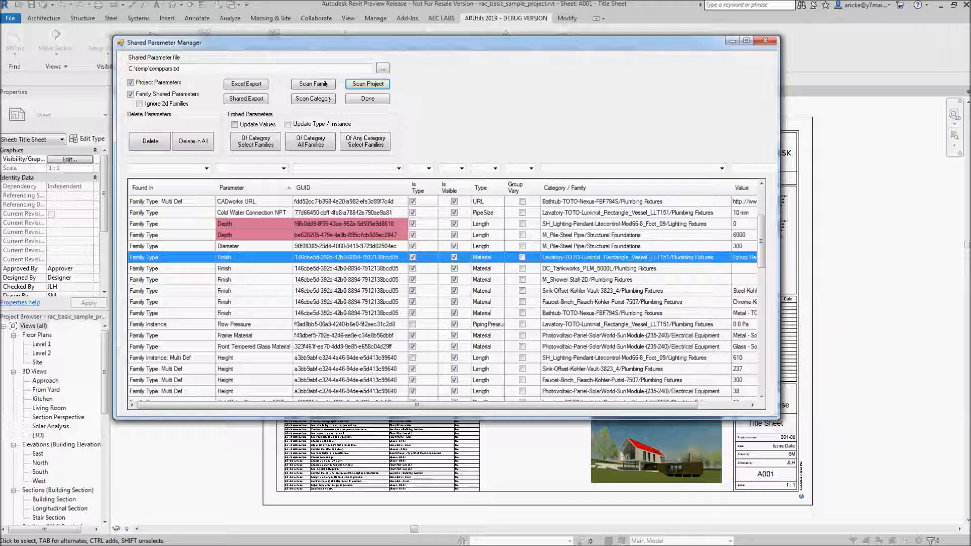
scroll(256, 303, down, 1)
click(256, 302)
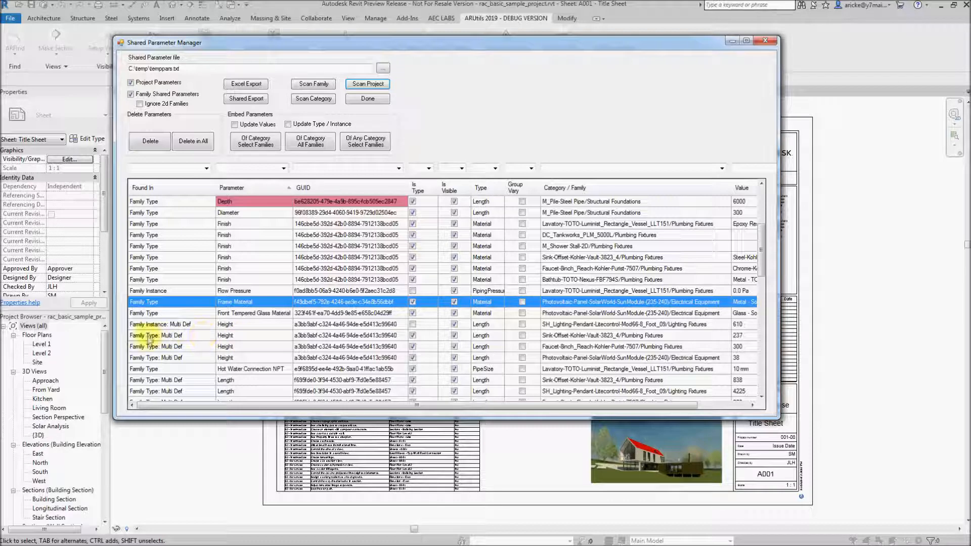
click(249, 328)
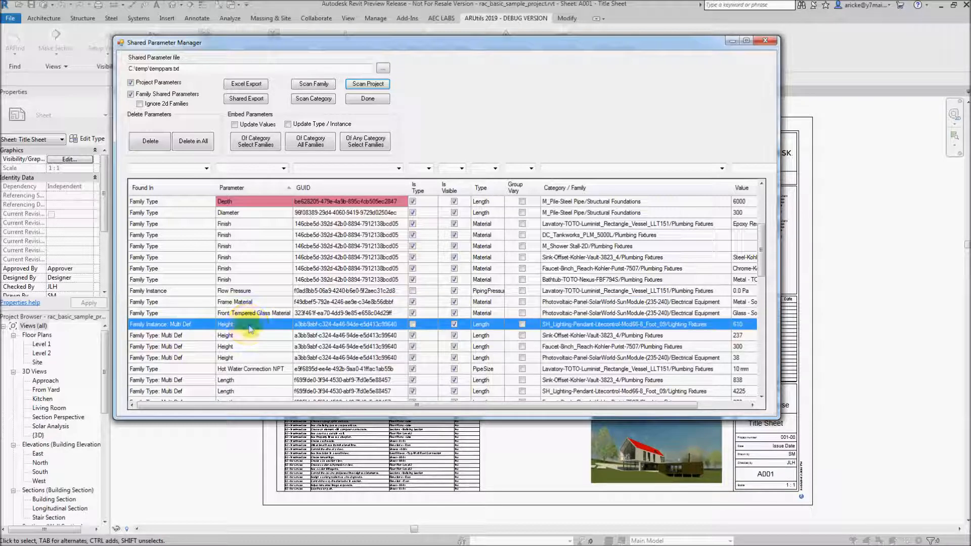
click(413, 324)
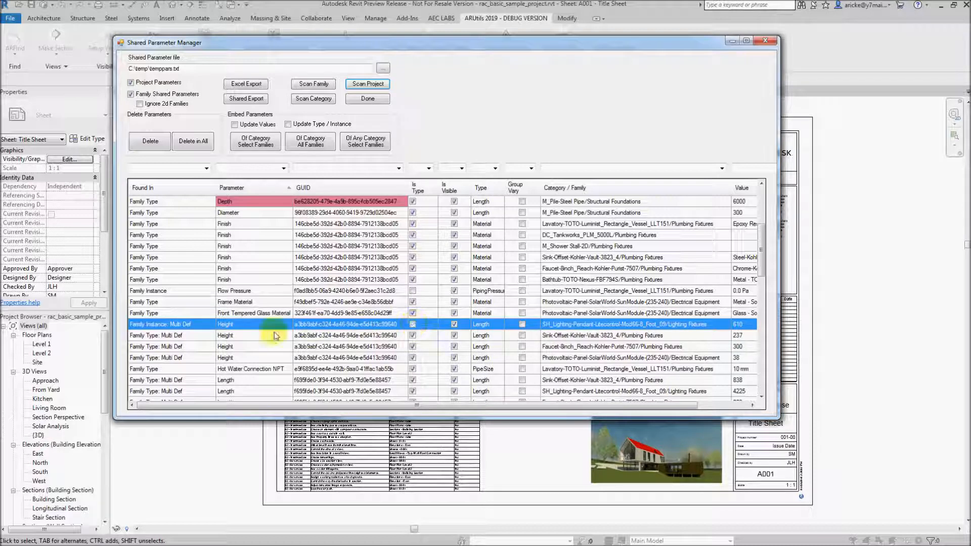
click(245, 336)
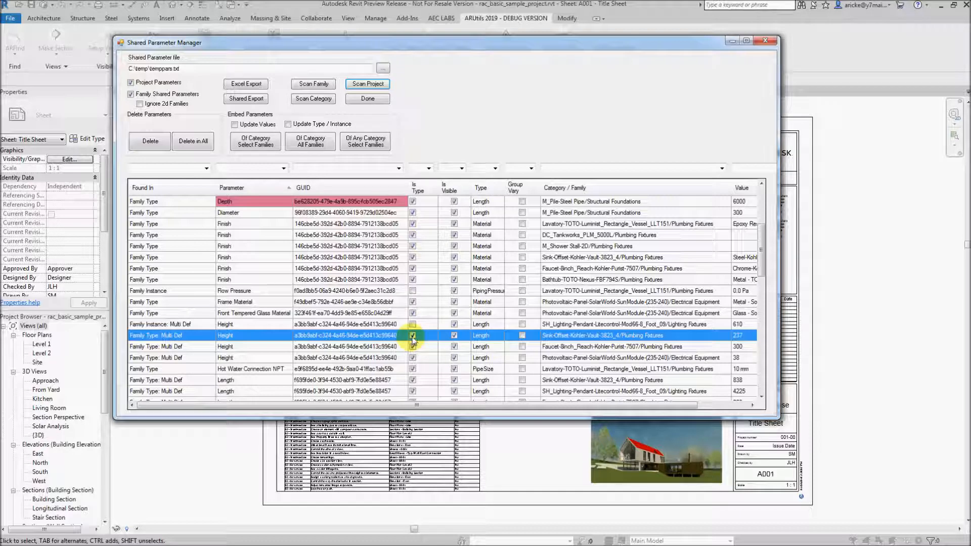
click(226, 325)
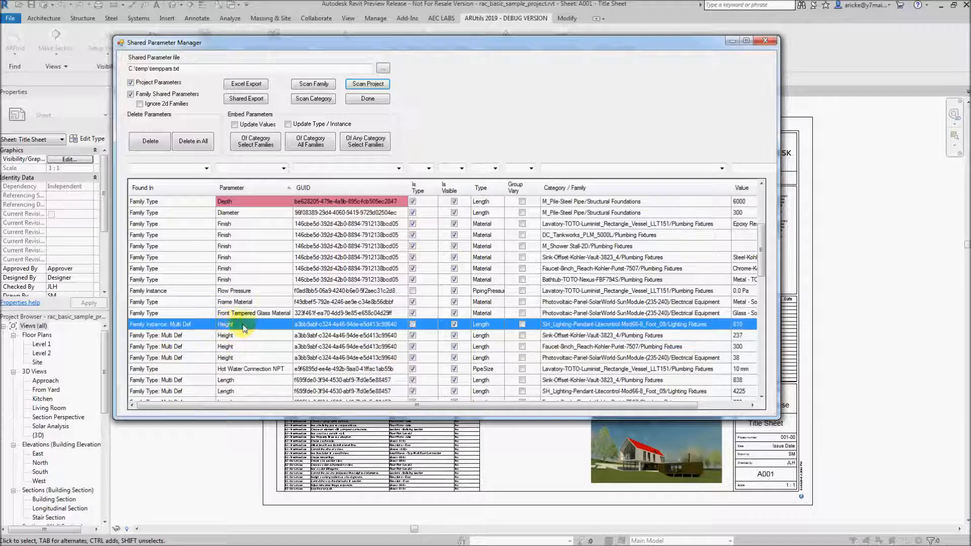
click(413, 324)
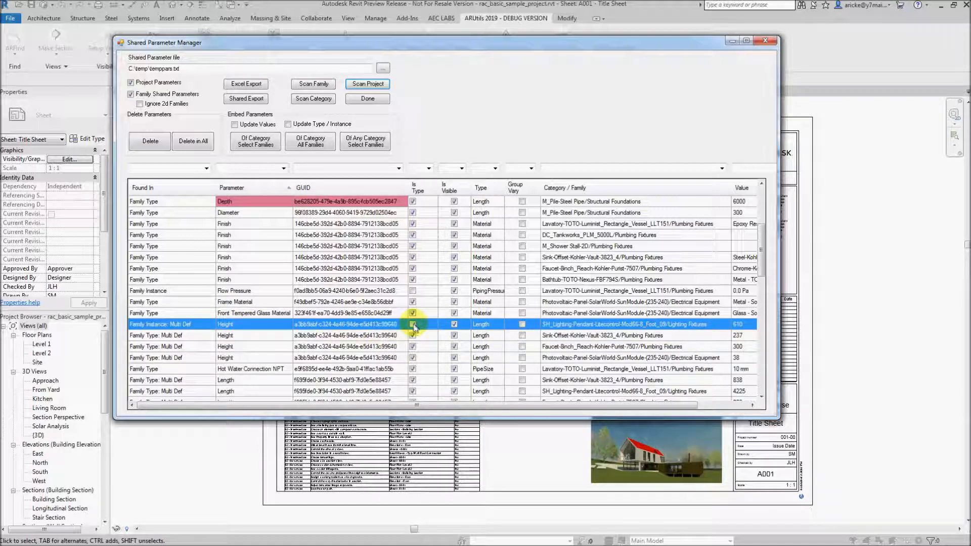
click(413, 325)
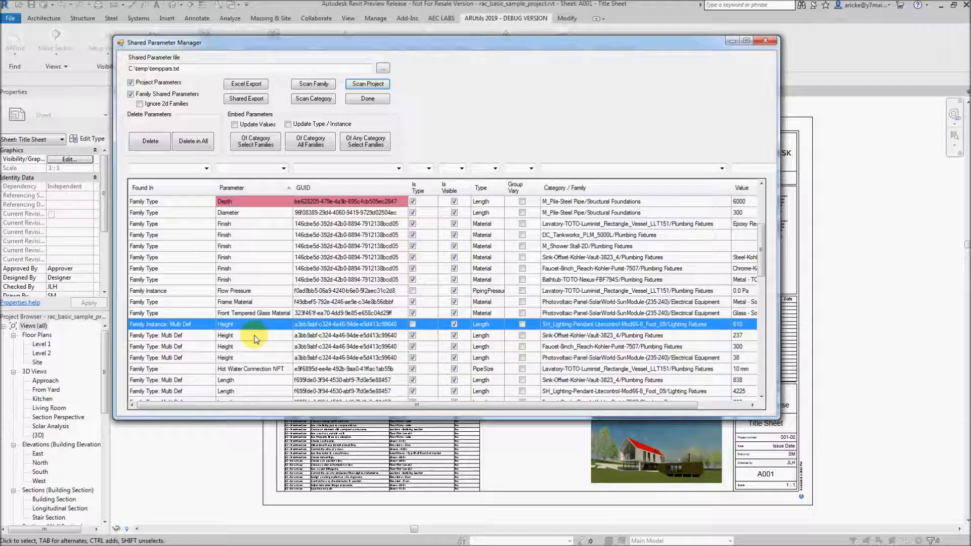
Merge the Sink-Offset-Kohler-Vault-3823_4 Height parameter into the SH_Lighting-Pendant-Litecontrol-Mod66-8_Foot_09 family across categories with Update Type / Instance on, and accept the results
click(253, 335)
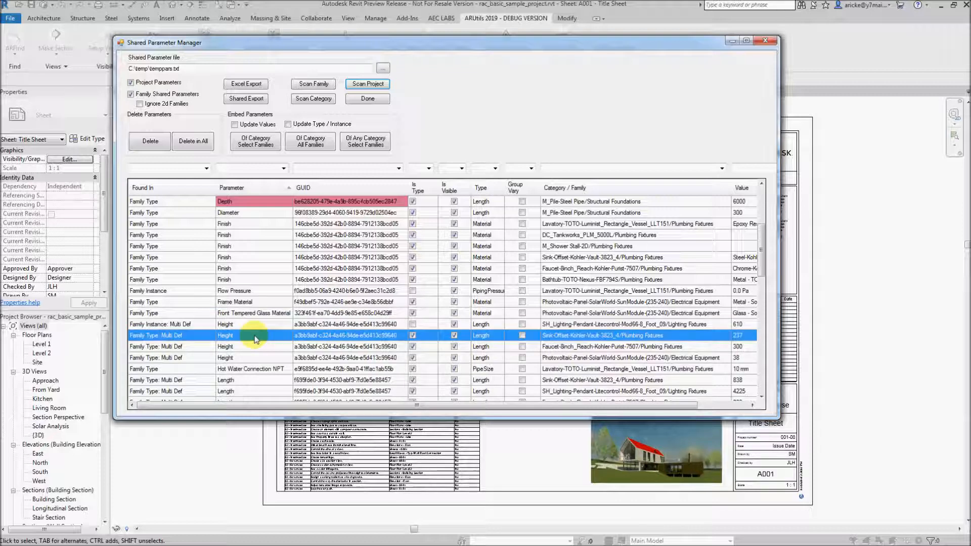
click(287, 124)
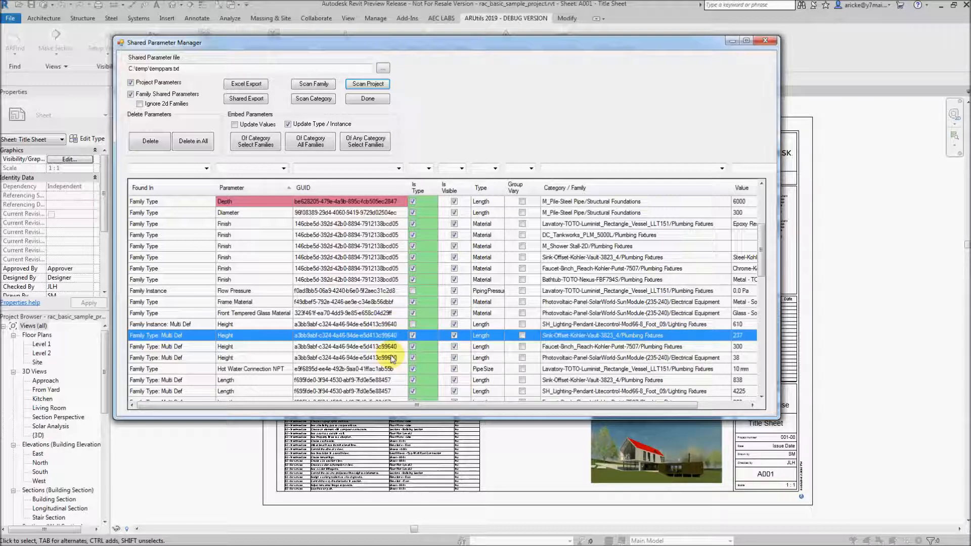
right_click(247, 337)
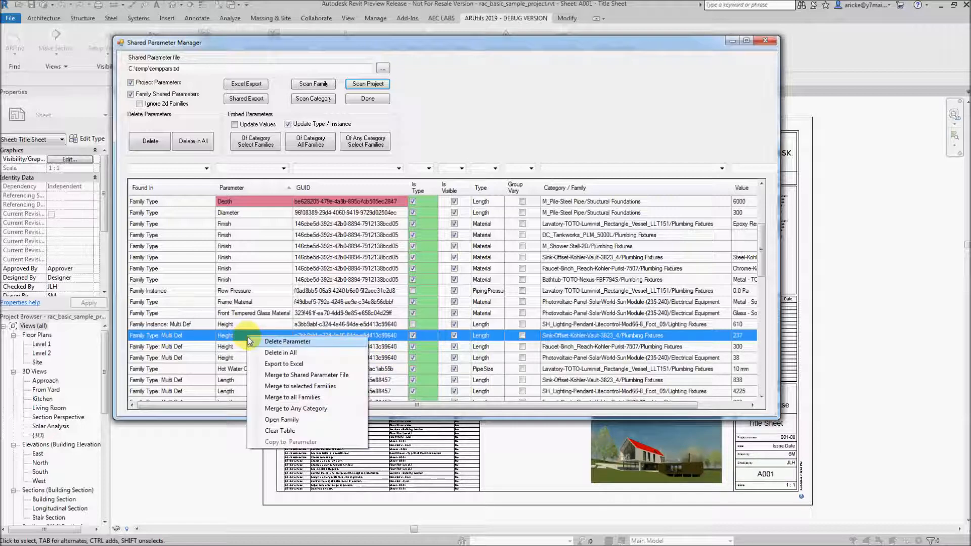
click(299, 409)
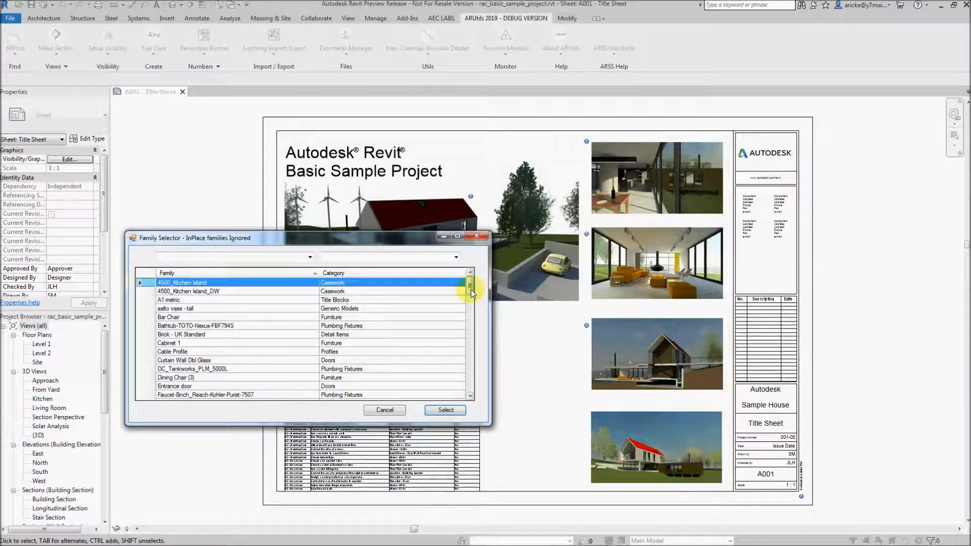
click(277, 258)
text(sh)
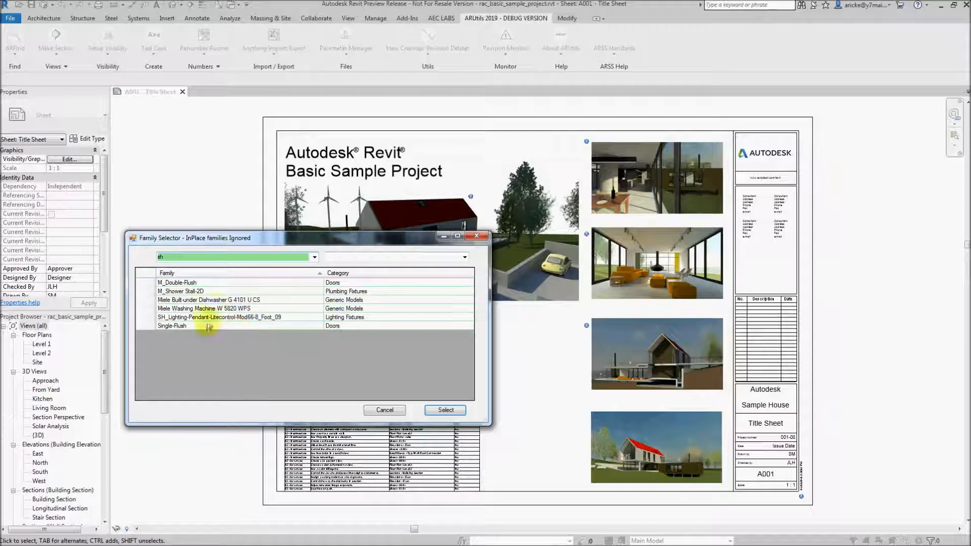
click(209, 318)
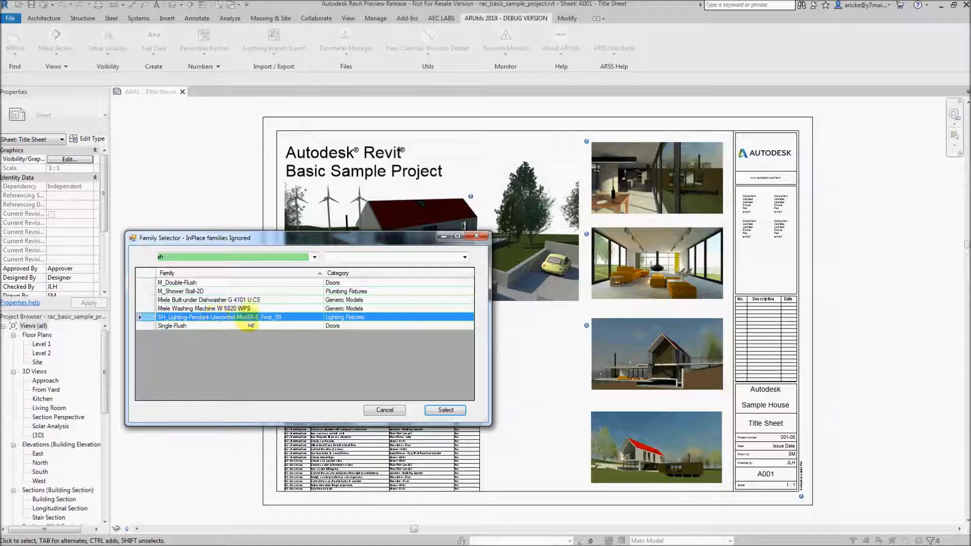
click(447, 411)
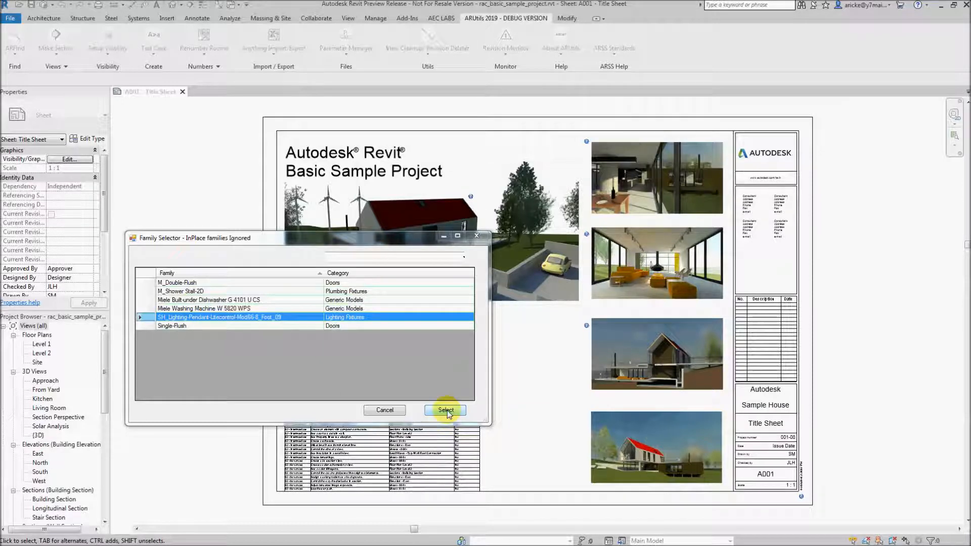
click(446, 411)
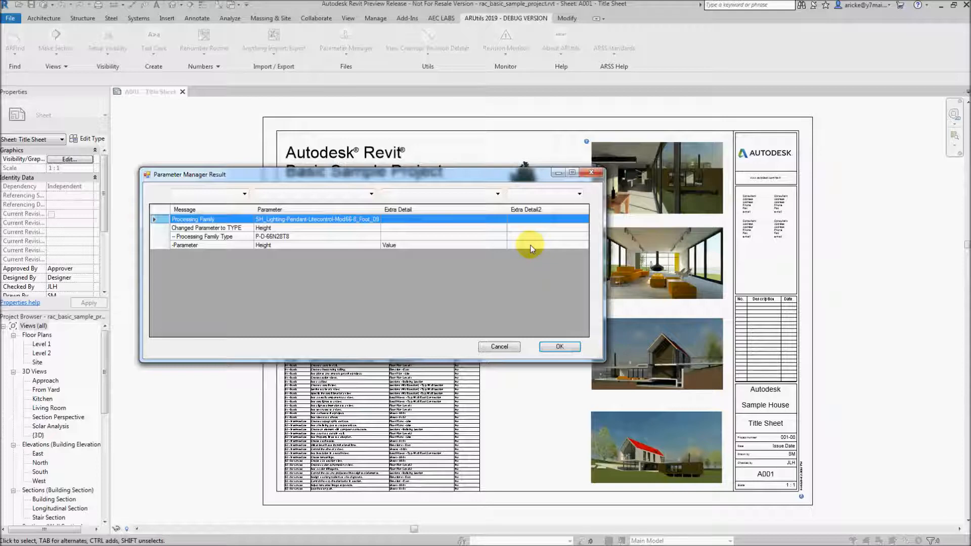
click(559, 346)
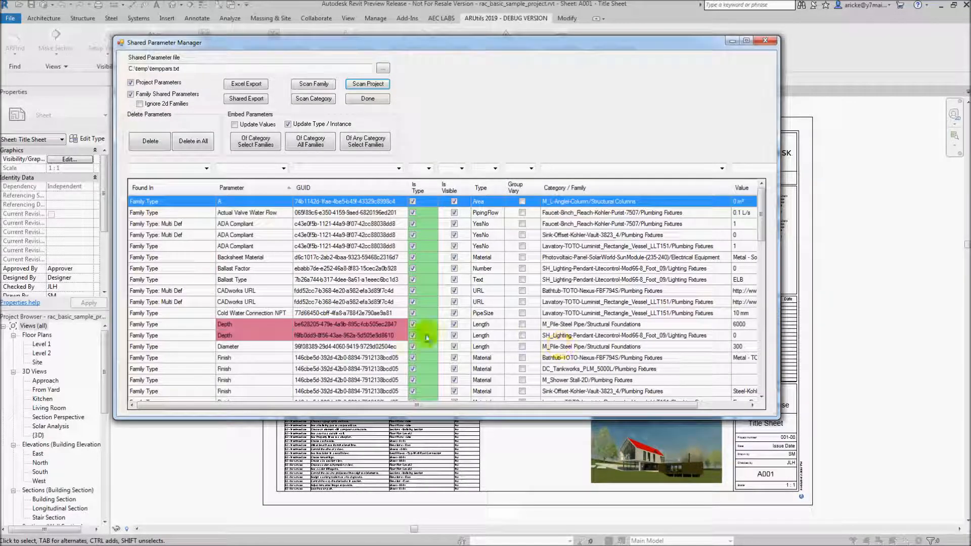
Open the SH_Lighting-Pendant-Litecontrol-Mod66-8_Foot_09 family from its Height entry and examine the Height parameter in its family types
scroll(397, 334, down, 5)
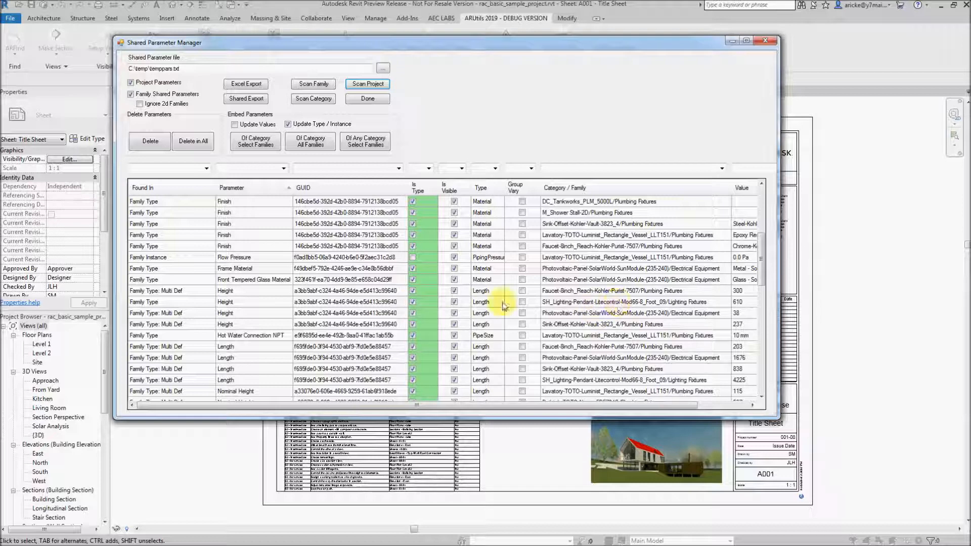
click(346, 305)
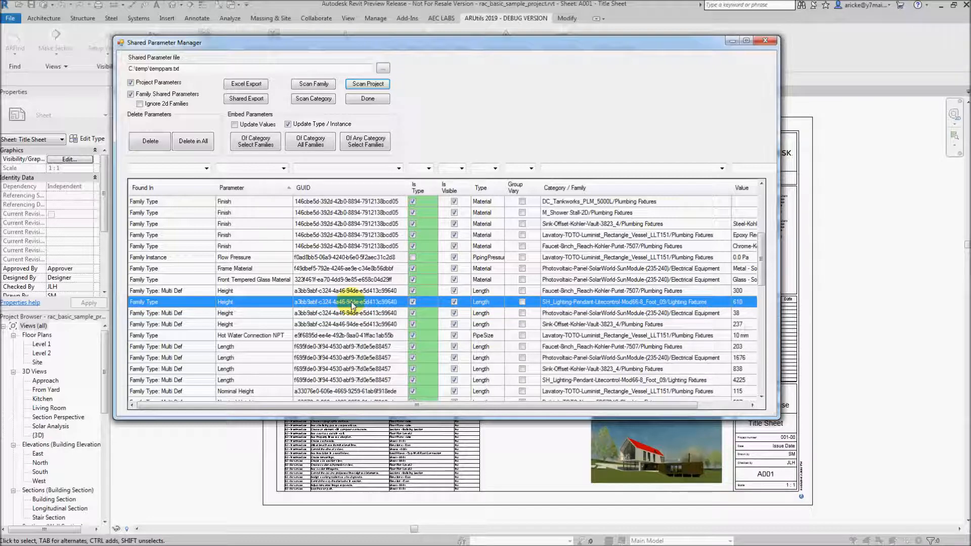
right_click(355, 304)
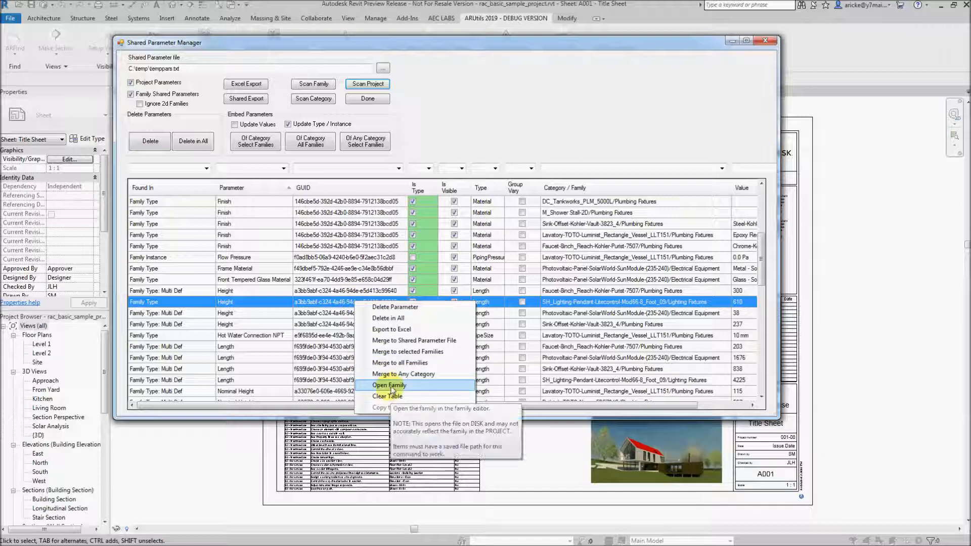
click(392, 386)
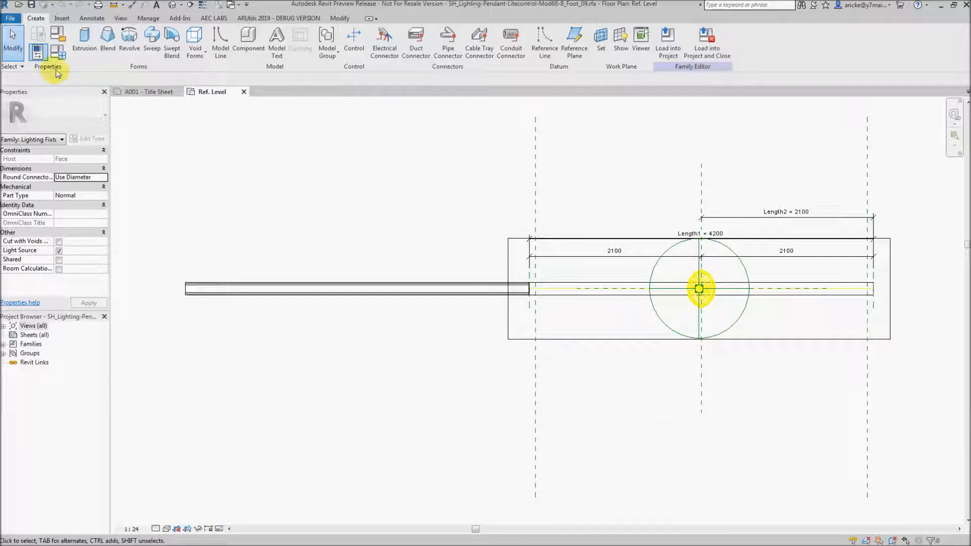
click(58, 52)
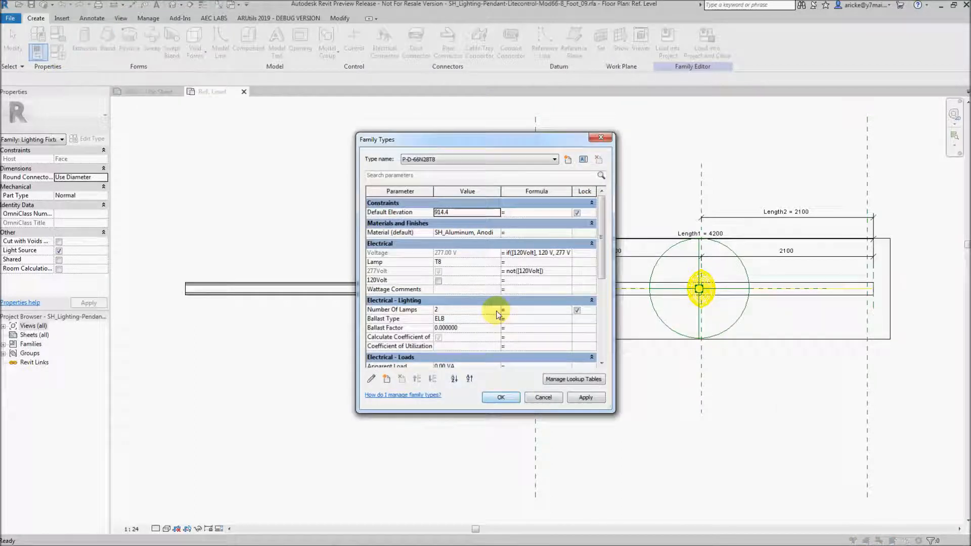
drag(601, 252, 602, 283)
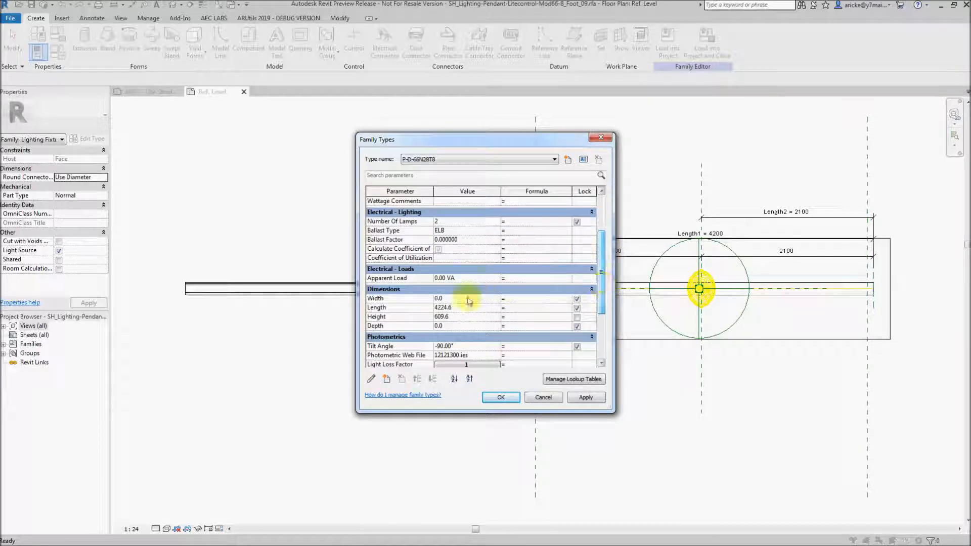
click(414, 318)
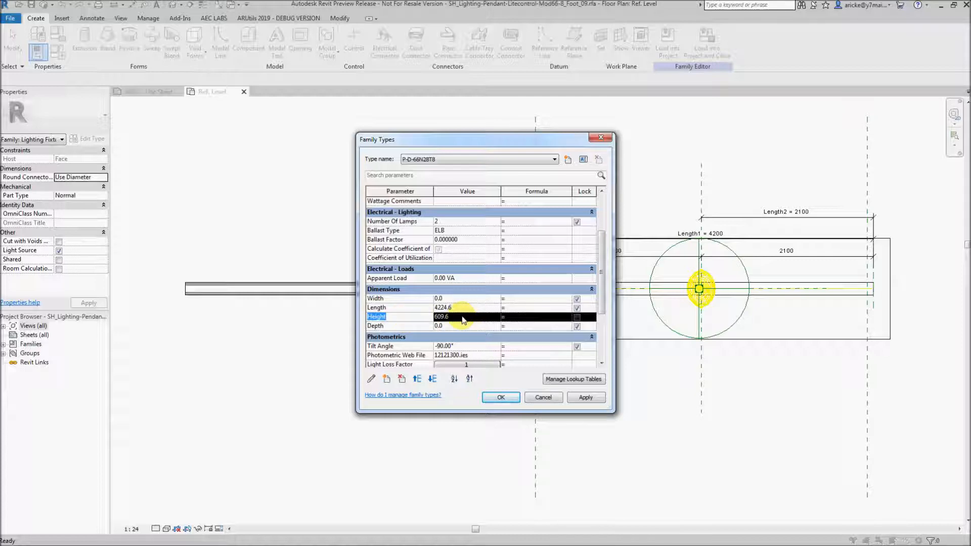
click(480, 159)
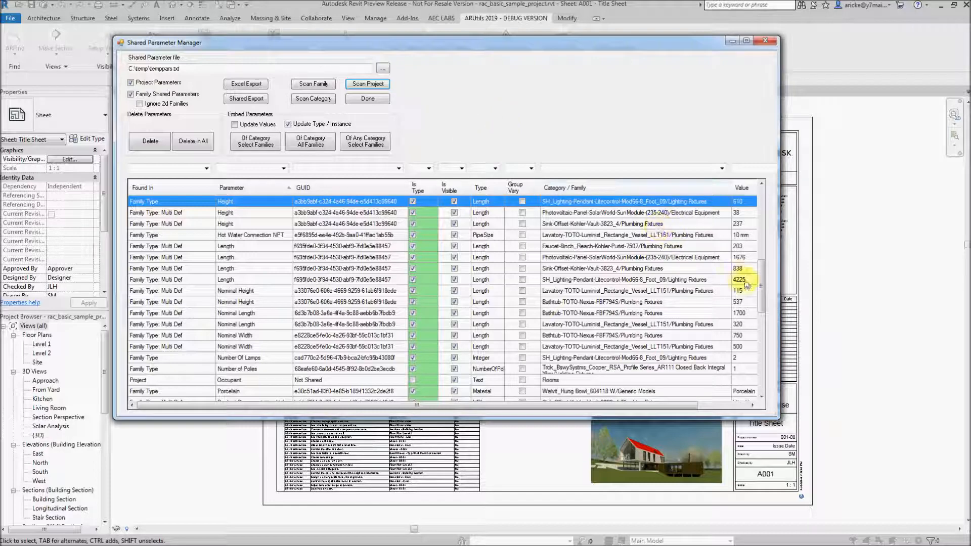
Export the Shipping Weight, Silver Button and Solar Cell Material parameters to the shared parameter file temppars.txt under the group Fred
drag(756, 283, 744, 339)
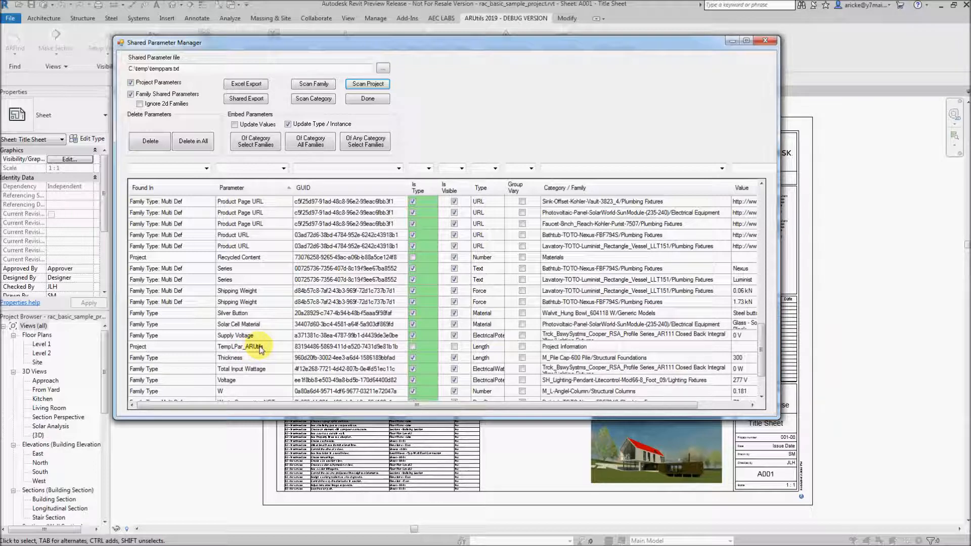
drag(762, 348, 763, 362)
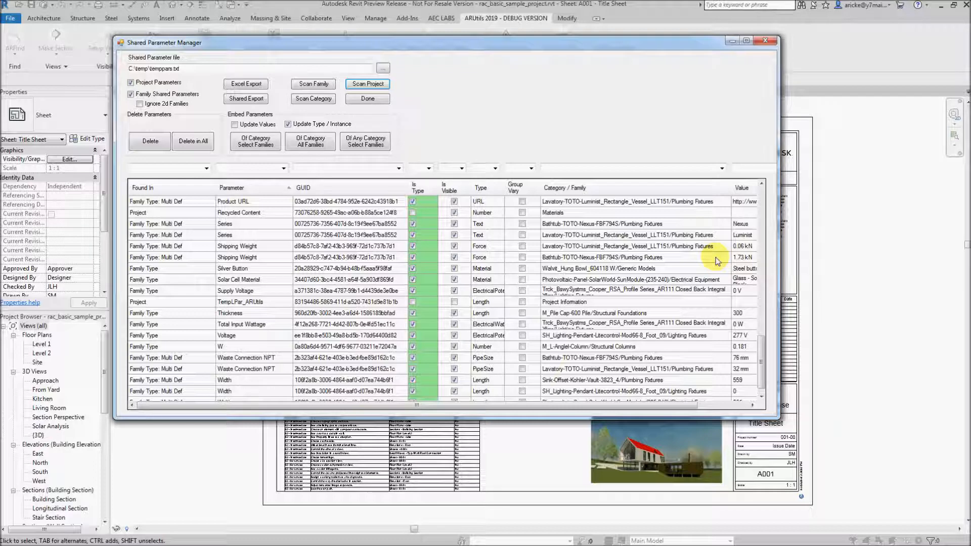
click(160, 247)
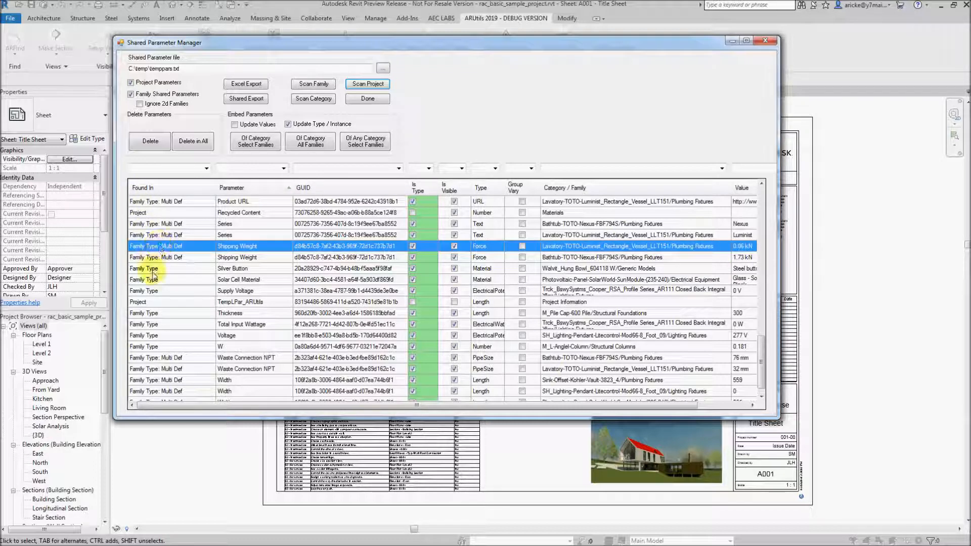
ctrl+click(152, 268)
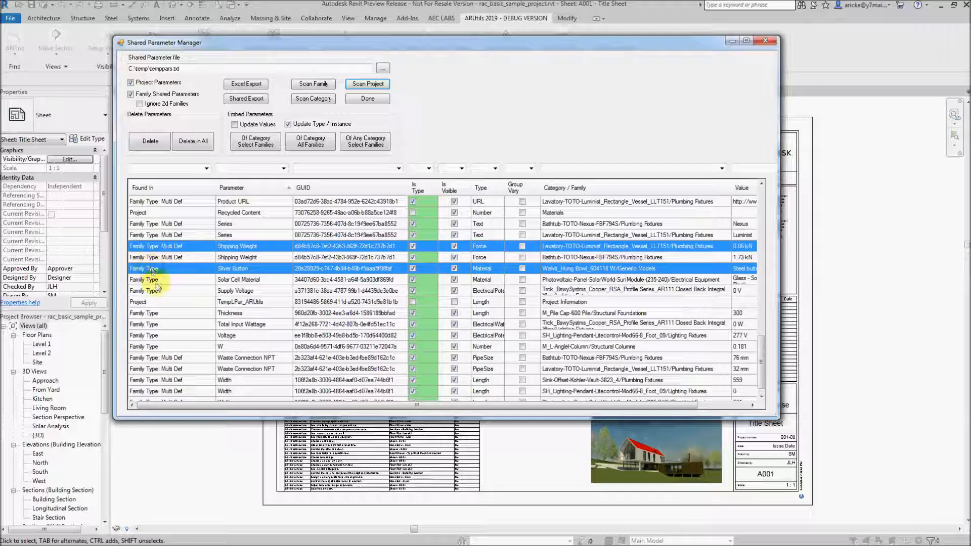
ctrl+click(155, 280)
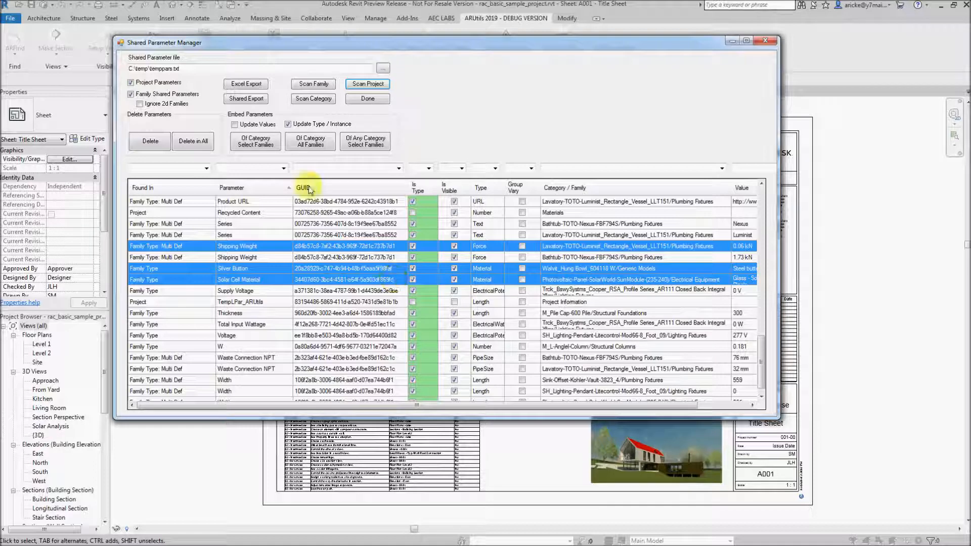
click(242, 100)
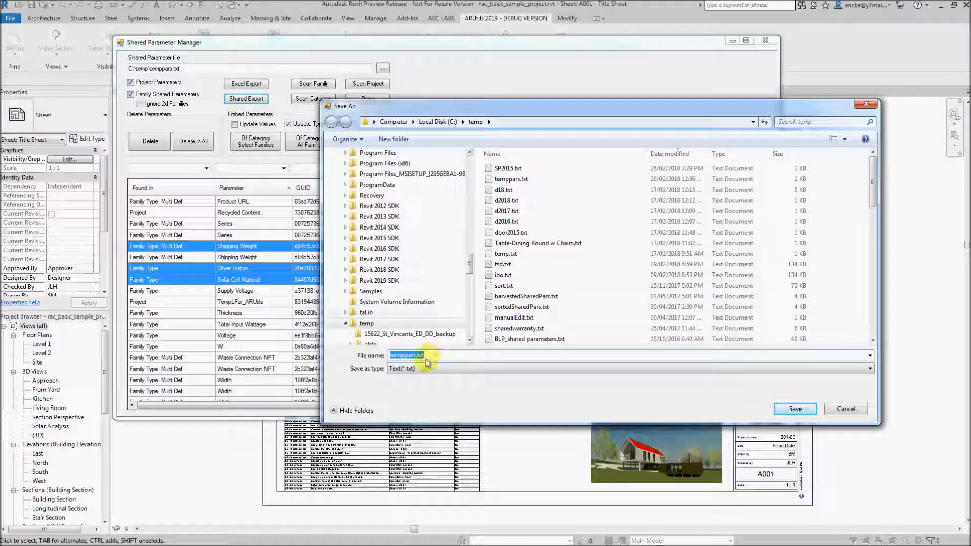
click(796, 409)
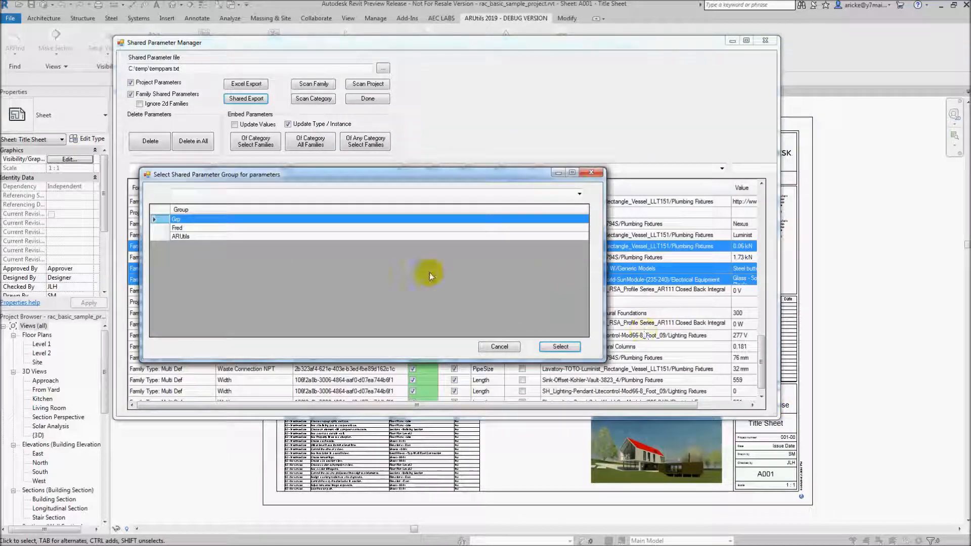
click(180, 228)
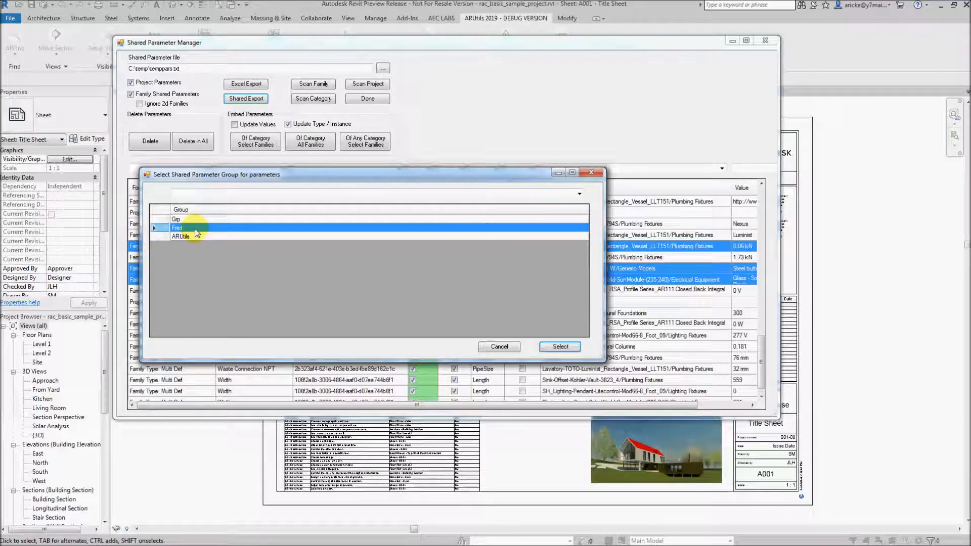
click(560, 347)
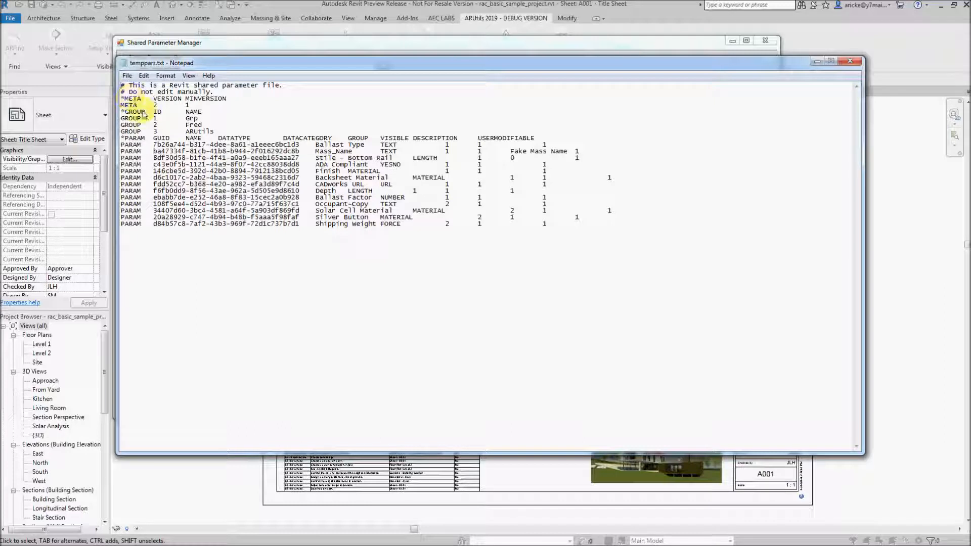
Review the exported temppars.txt file, then close it and the Shared Parameter Manager
click(127, 78)
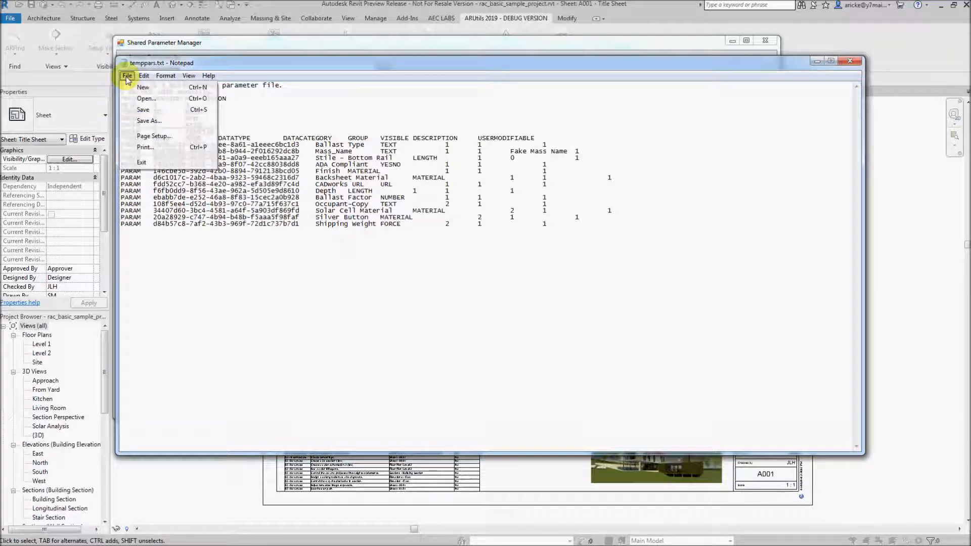
click(127, 76)
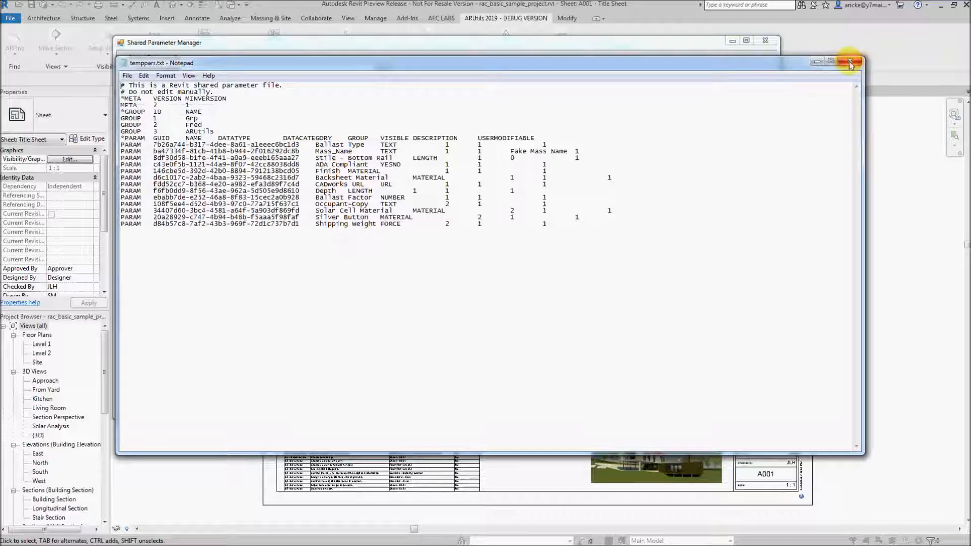
click(850, 62)
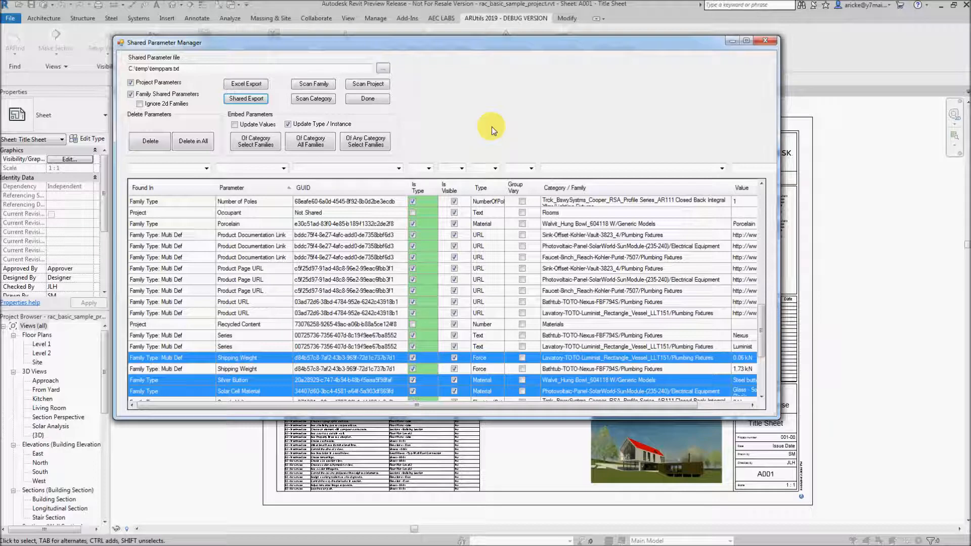
click(766, 42)
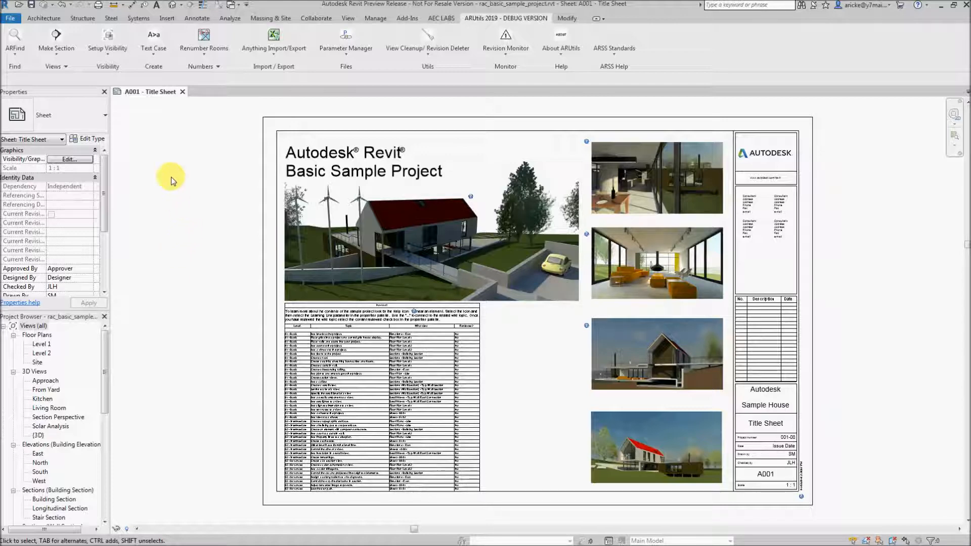
Start a new project parameter named FamilyOwner, with Text as its type of parameter, and make it a type parameter
click(373, 17)
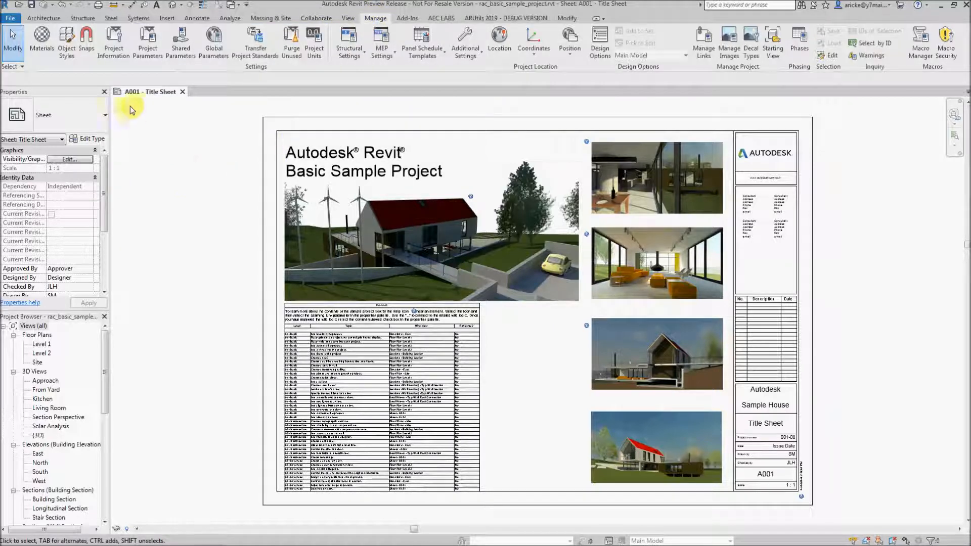
click(147, 42)
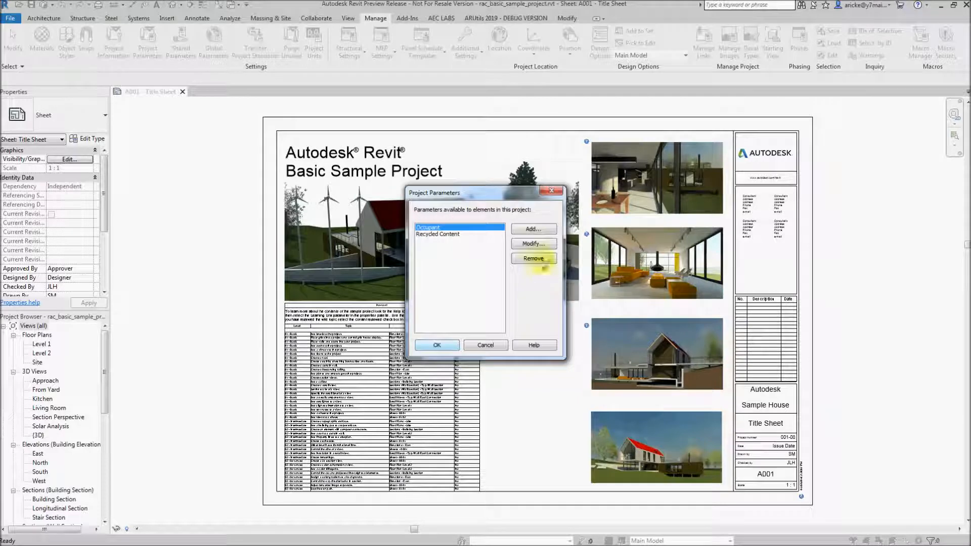
click(531, 231)
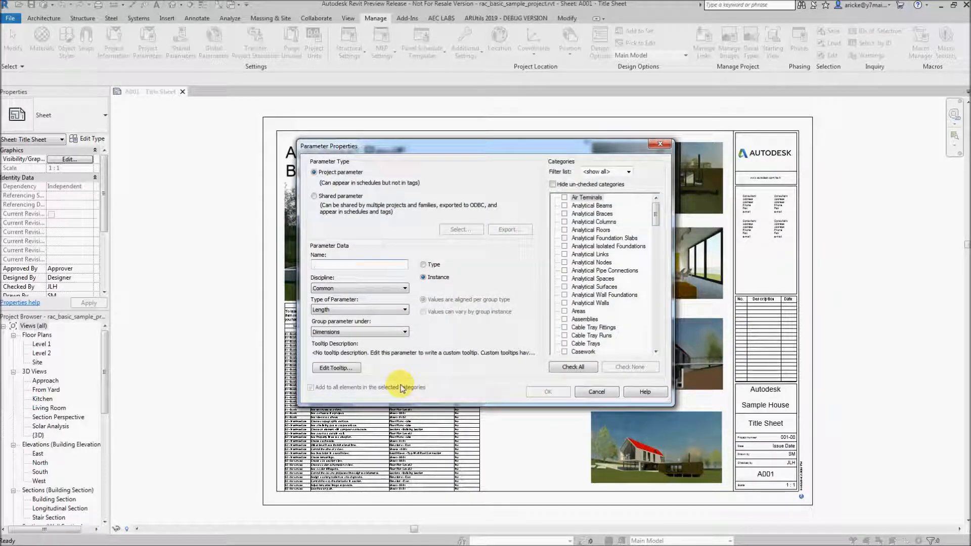
text(Fam)
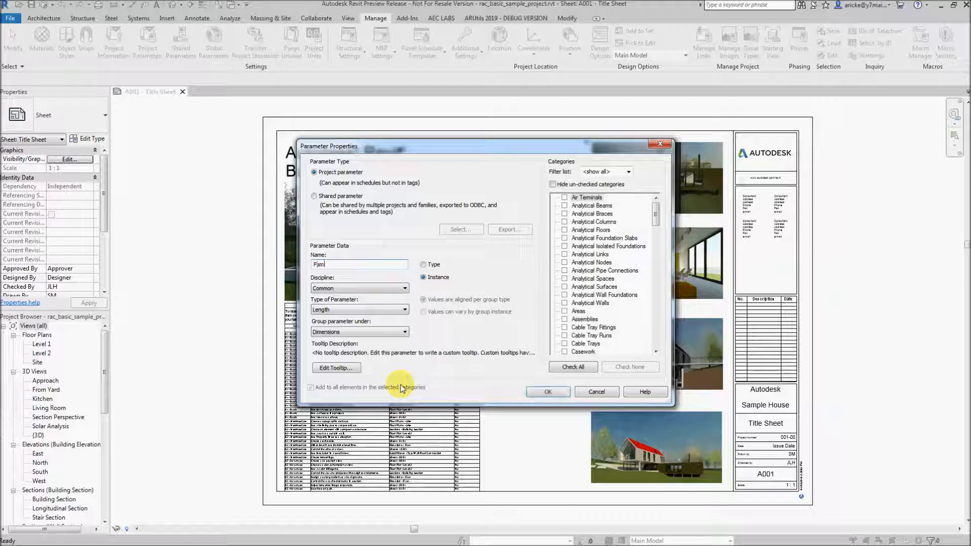
text(ilyOwner)
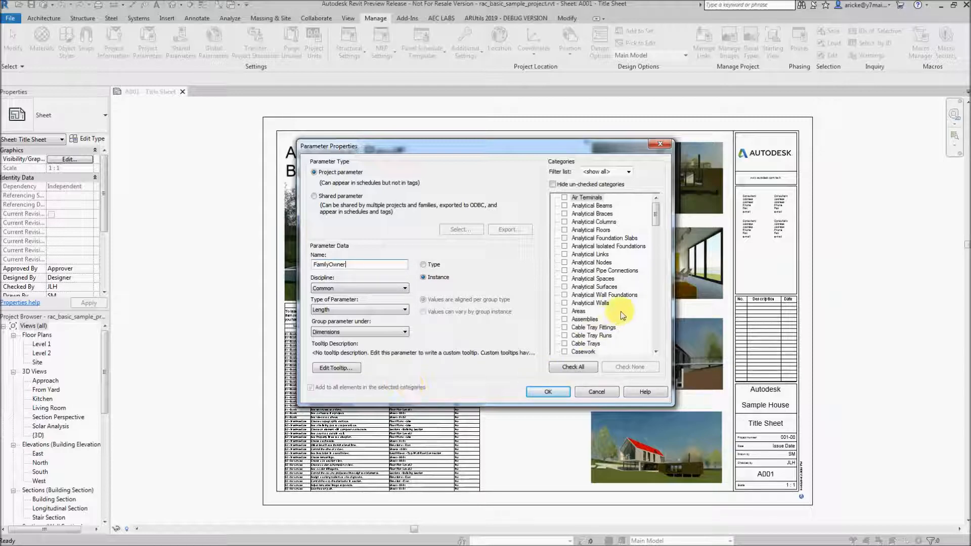
click(368, 310)
click(349, 317)
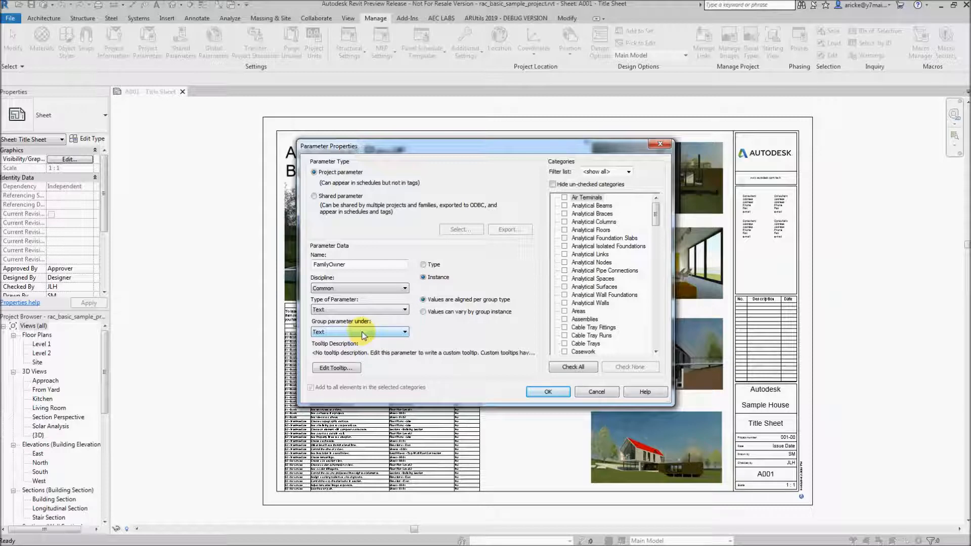
click(426, 267)
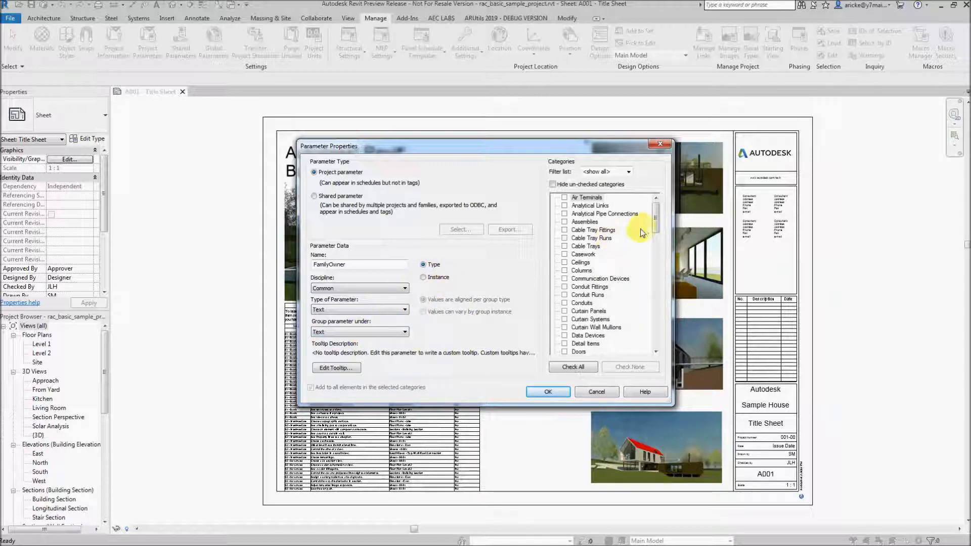
Assign the FamilyOwner parameter to the Doors and Windows categories and accept the project parameters
drag(656, 227, 659, 249)
click(564, 246)
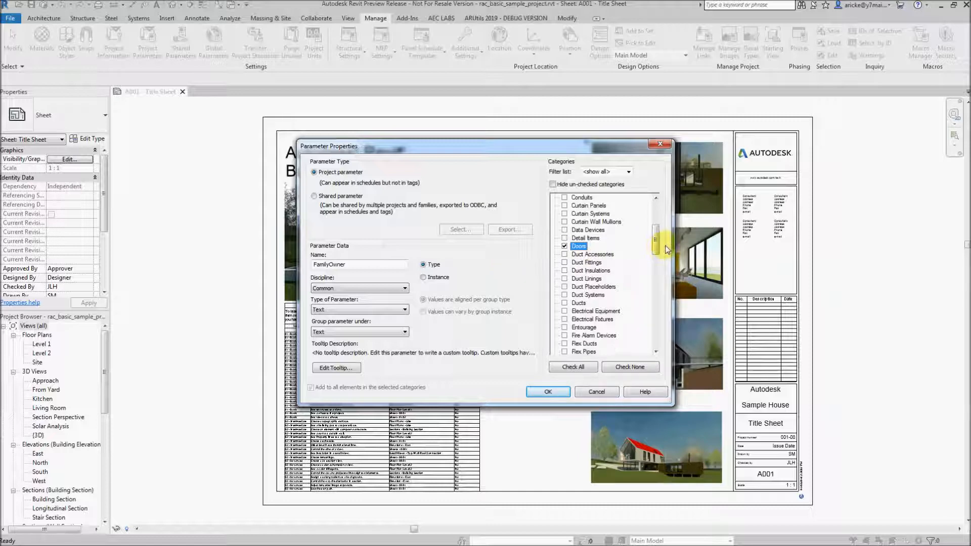
drag(655, 244, 657, 338)
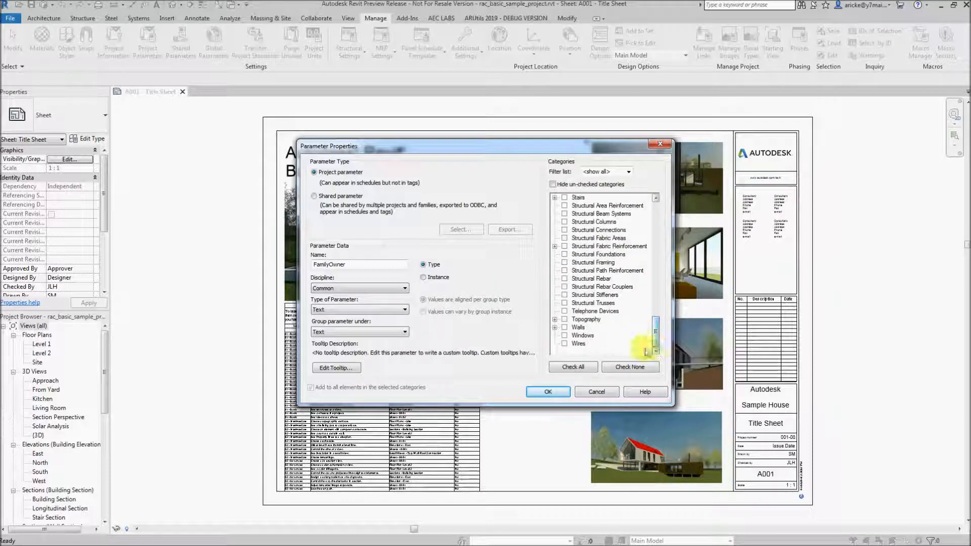
click(565, 336)
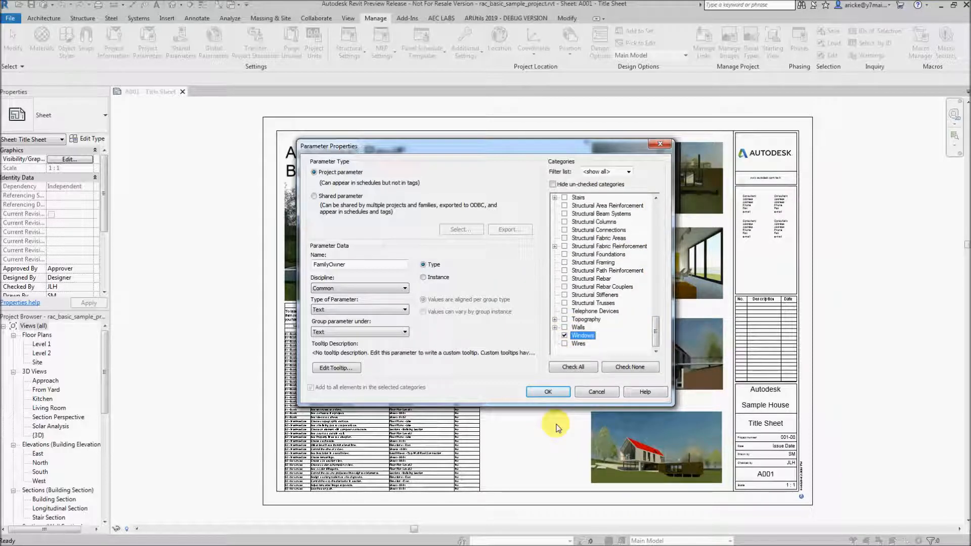
click(547, 392)
click(445, 347)
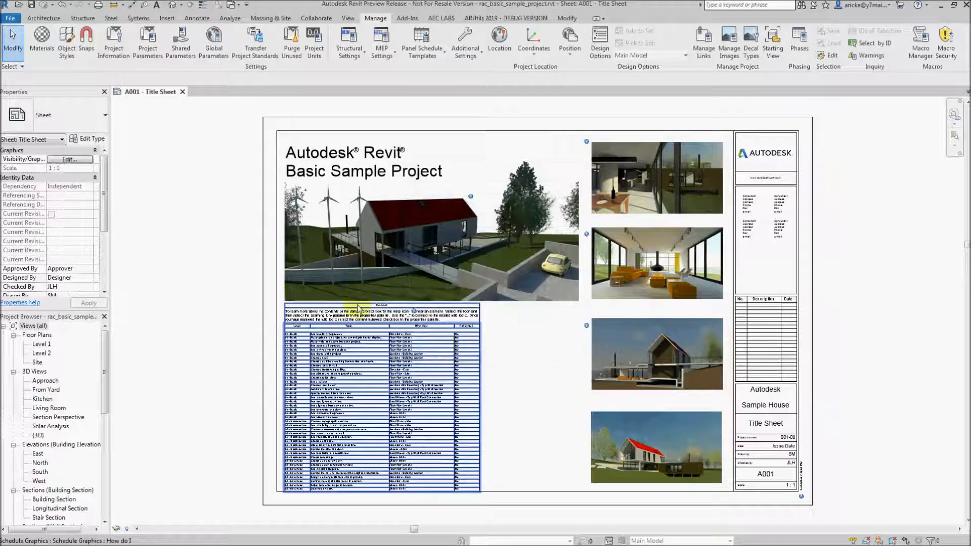
Open the Level 1 floor plan and examine the FamilyOwner parameter in the type properties of the M_Double-Flush door
double_click(41, 343)
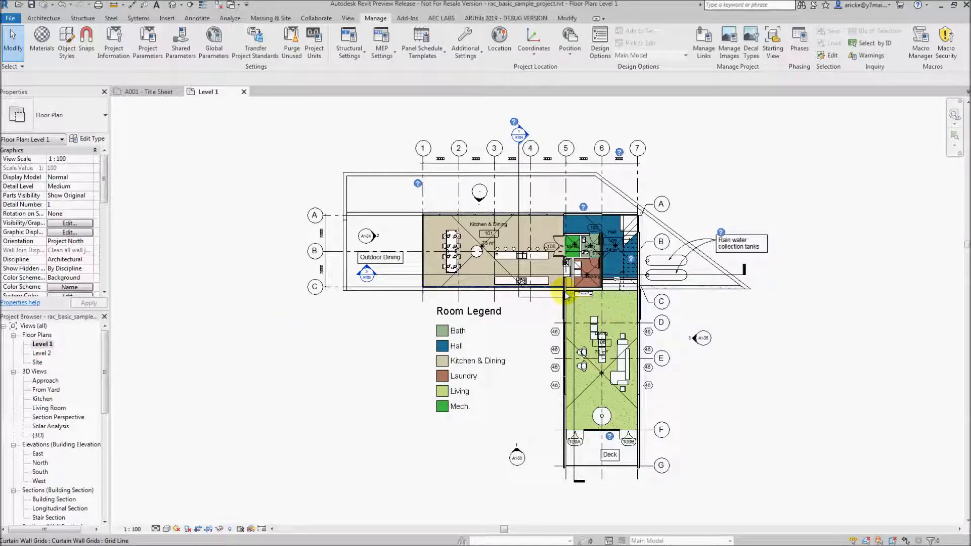
click(559, 247)
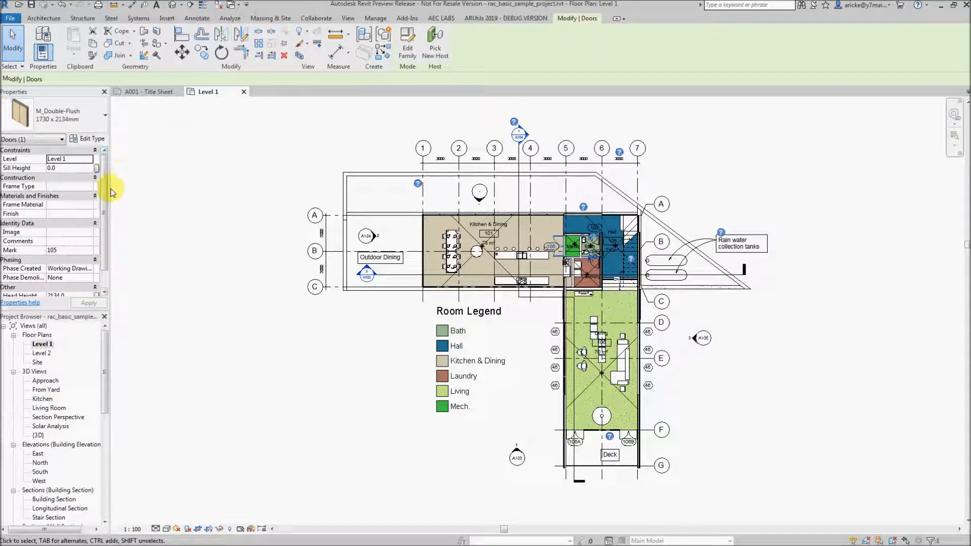
click(91, 141)
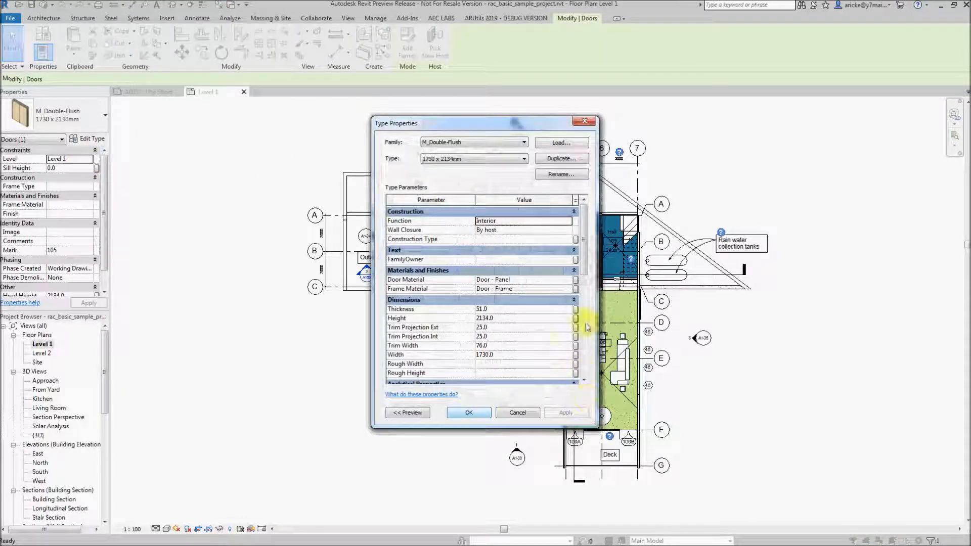
scroll(585, 267, down, 1)
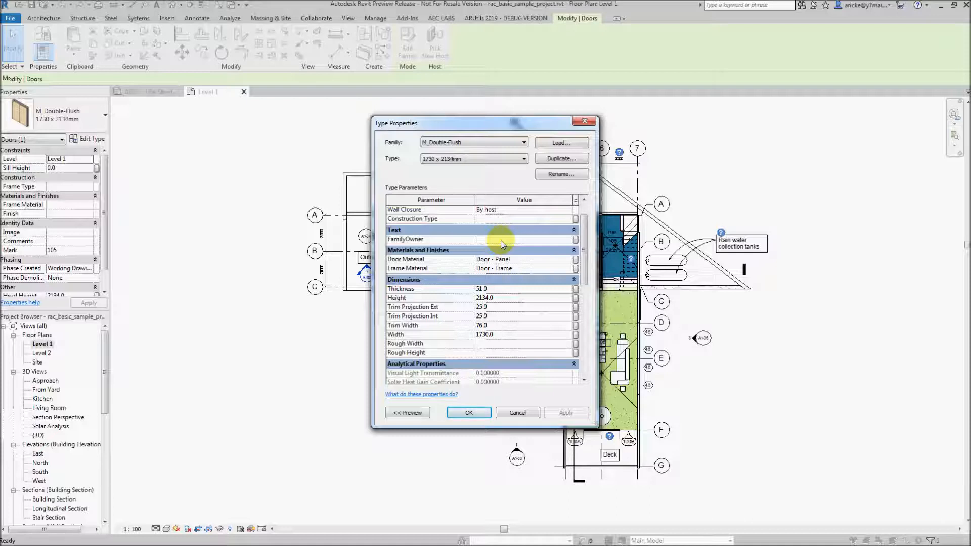
click(469, 412)
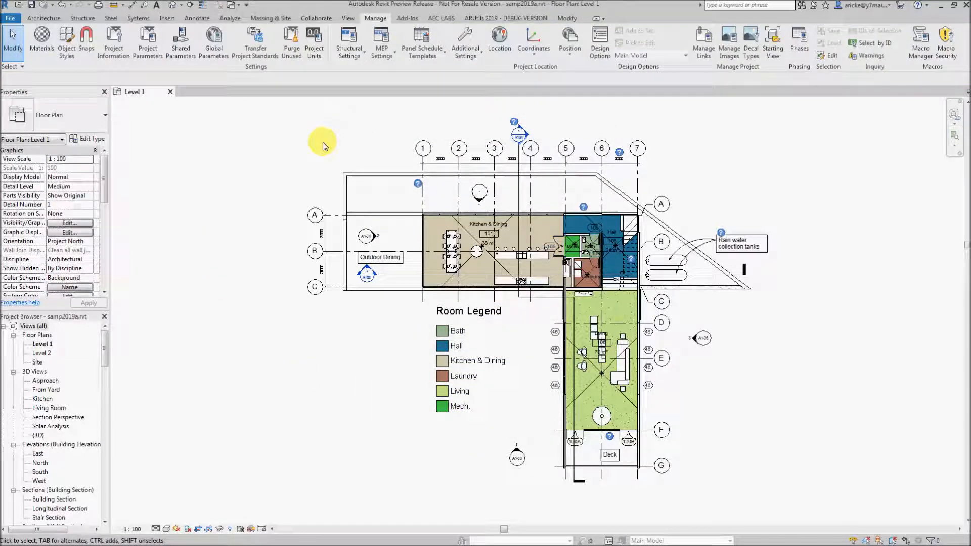
Scan the project in the Shared Parameter Manager for project parameters only, with Family Shared Parameters excluded
click(489, 18)
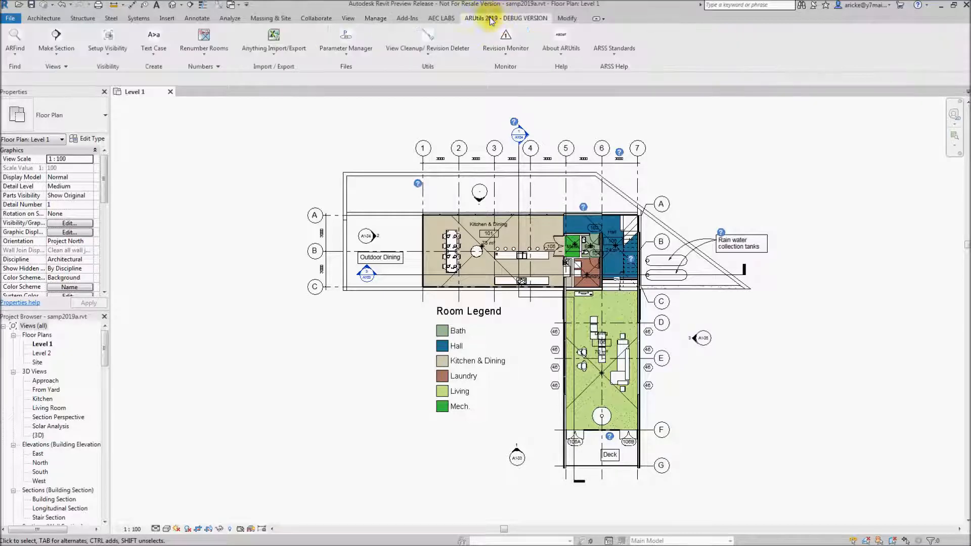
click(347, 37)
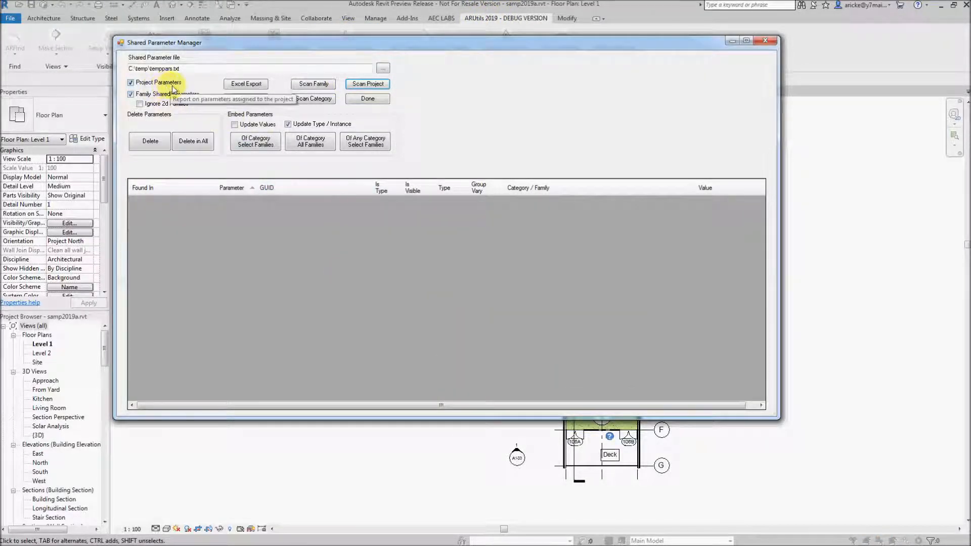
click(130, 94)
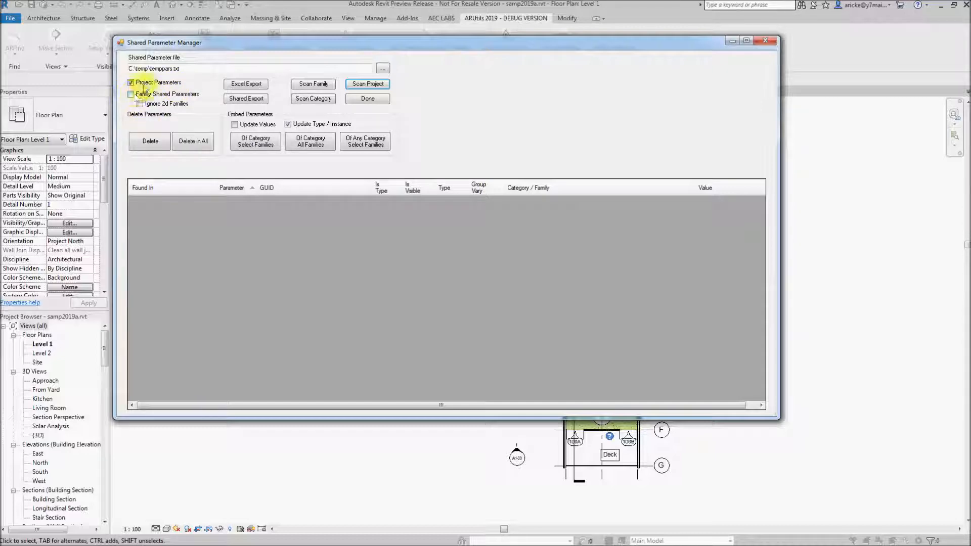
click(367, 85)
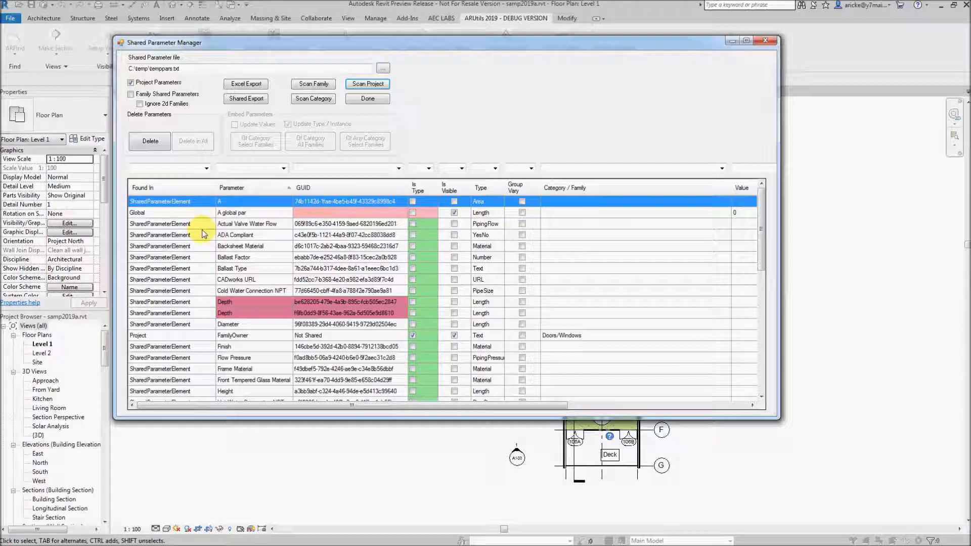
Enable Update Values, turn off Update Type / Instance, and set the FamilyOwner parameter's value to ARSS
click(240, 340)
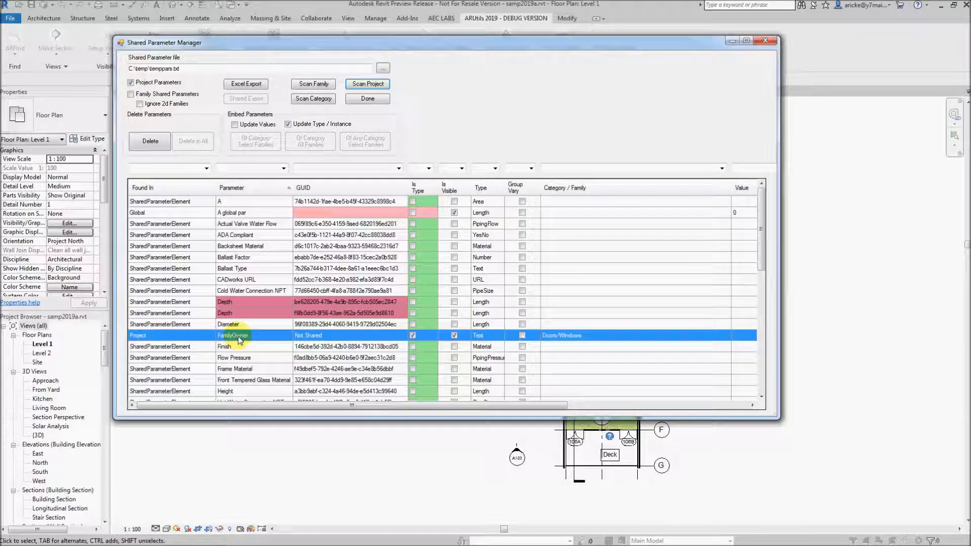
click(234, 125)
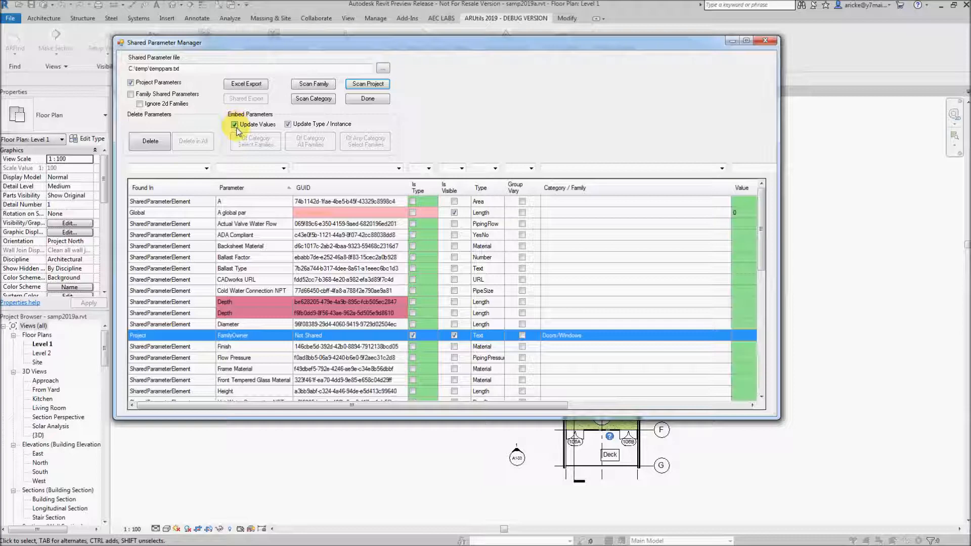
click(287, 125)
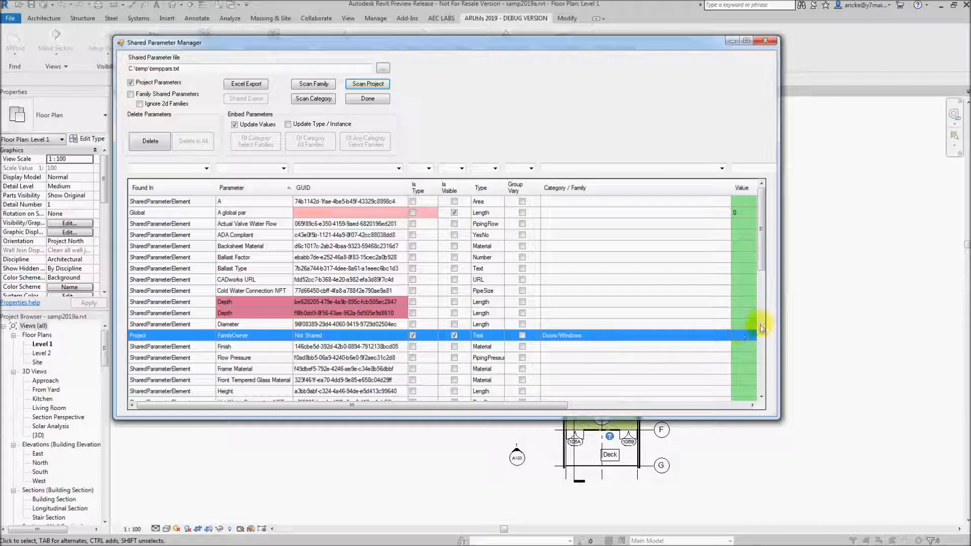
drag(779, 319, 844, 322)
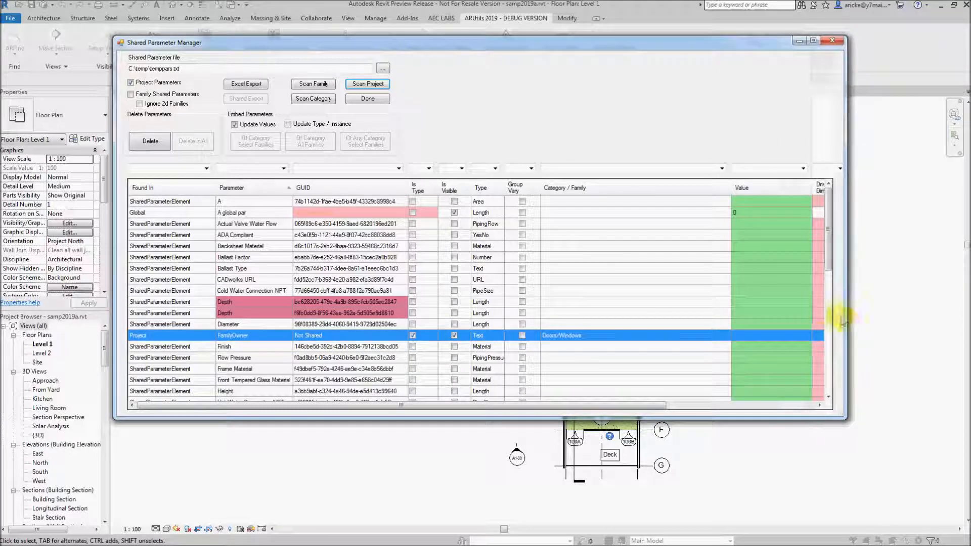
click(751, 336)
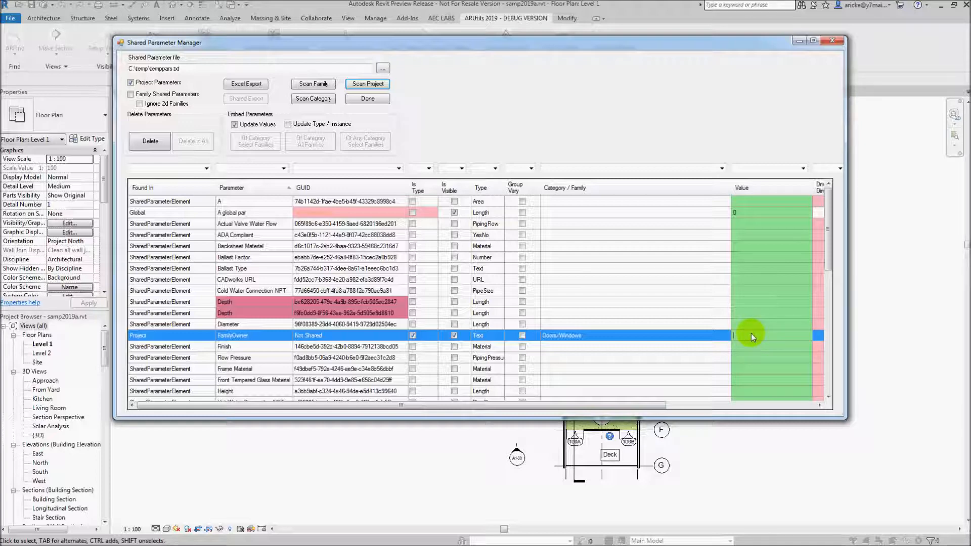
text(ARSS)
click(674, 336)
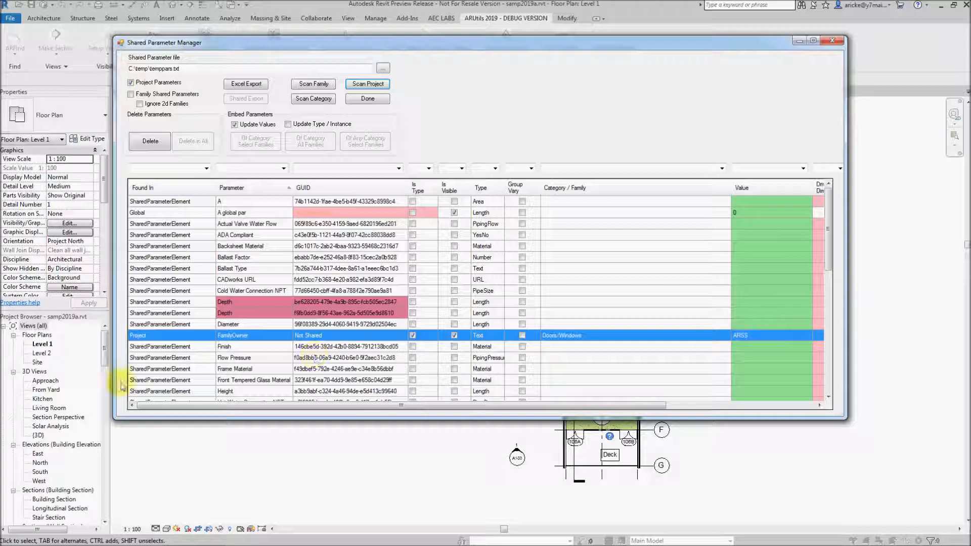
Copy FamilyOwner to a new shared parameter named FamilyOwner-Copy in the group Fred, accept the results and close the Shared Parameter Manager
right_click(187, 341)
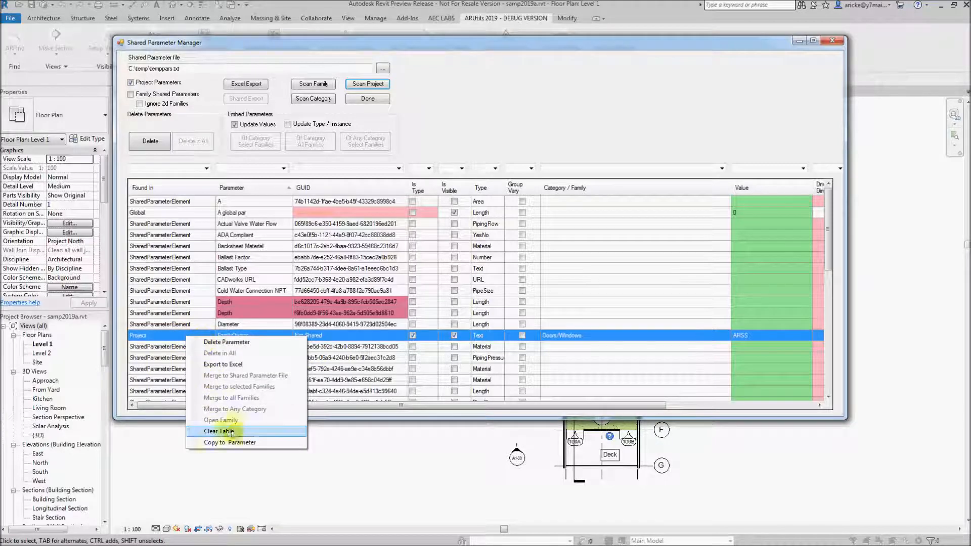
click(247, 443)
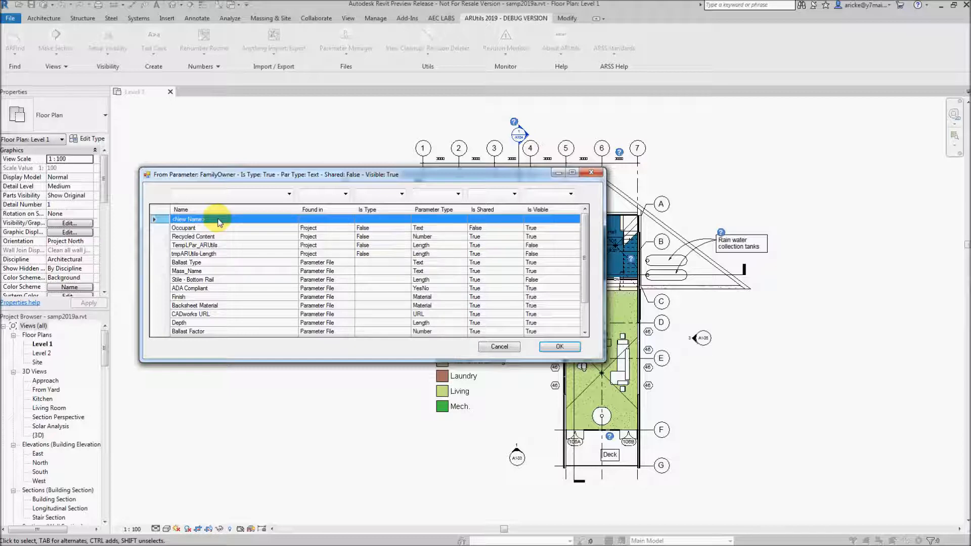
click(559, 348)
mouse_move(291, 277)
mouse_down()
mouse_move(262, 278)
mouse_move(302, 277)
mouse_up()
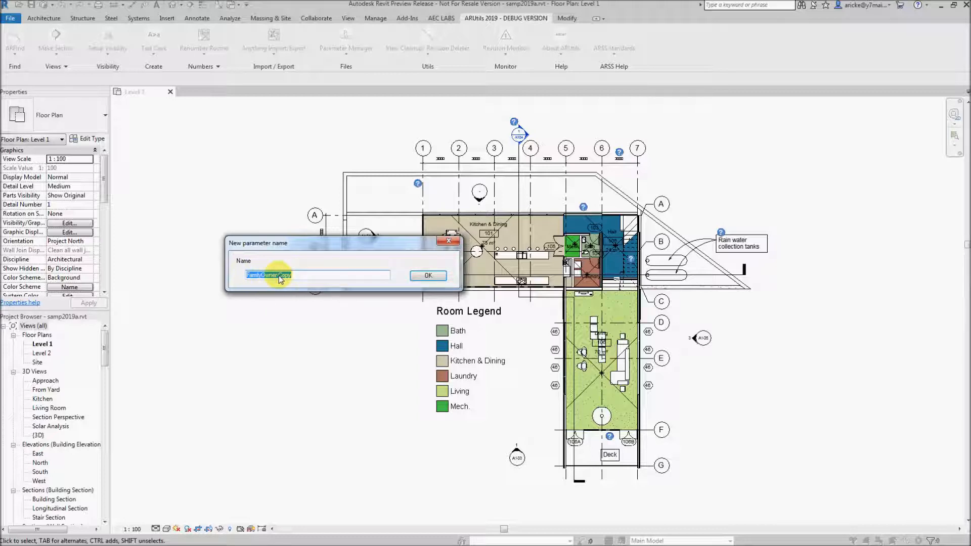
click(428, 276)
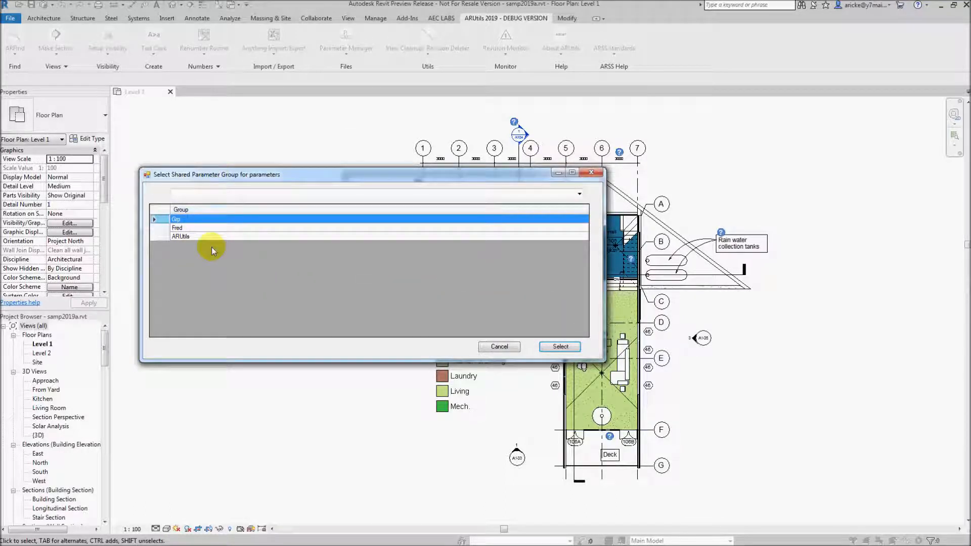
click(190, 228)
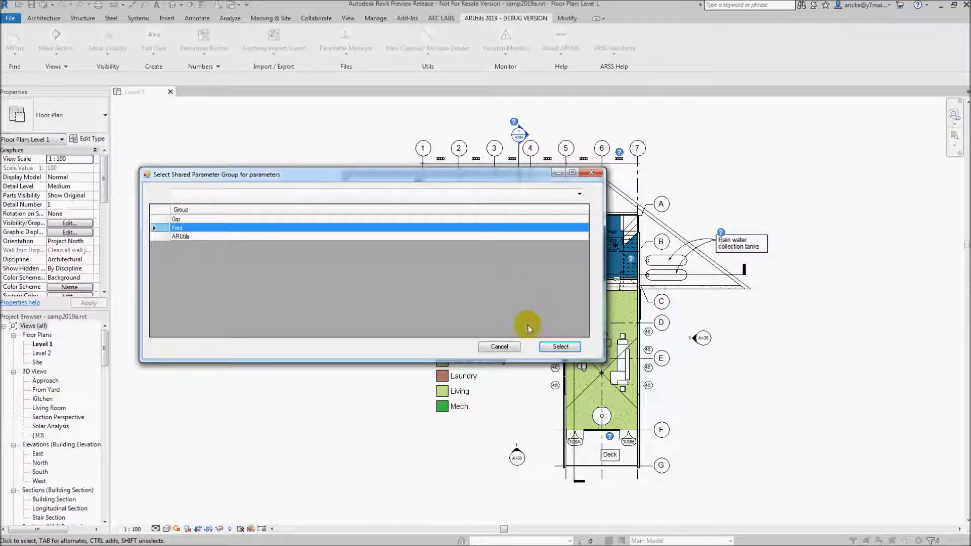
click(560, 347)
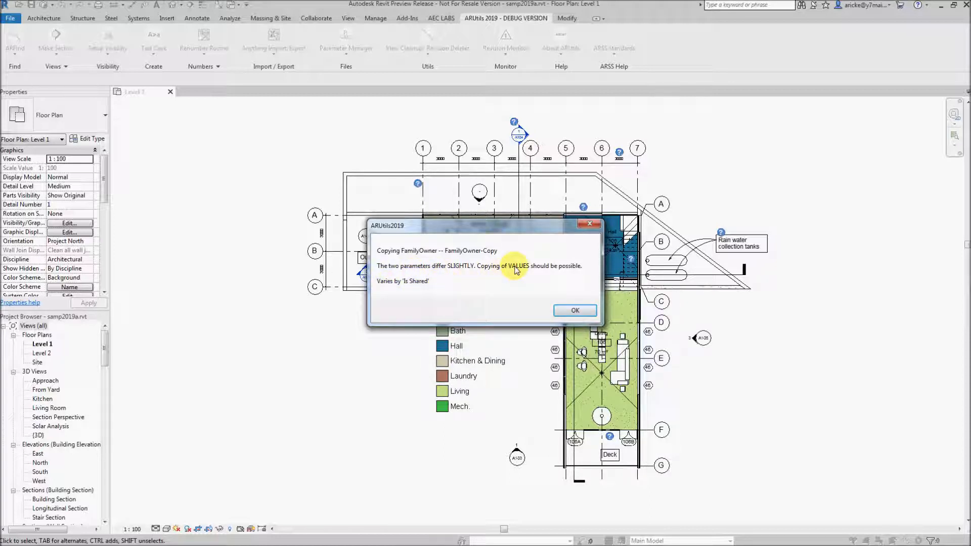
click(575, 313)
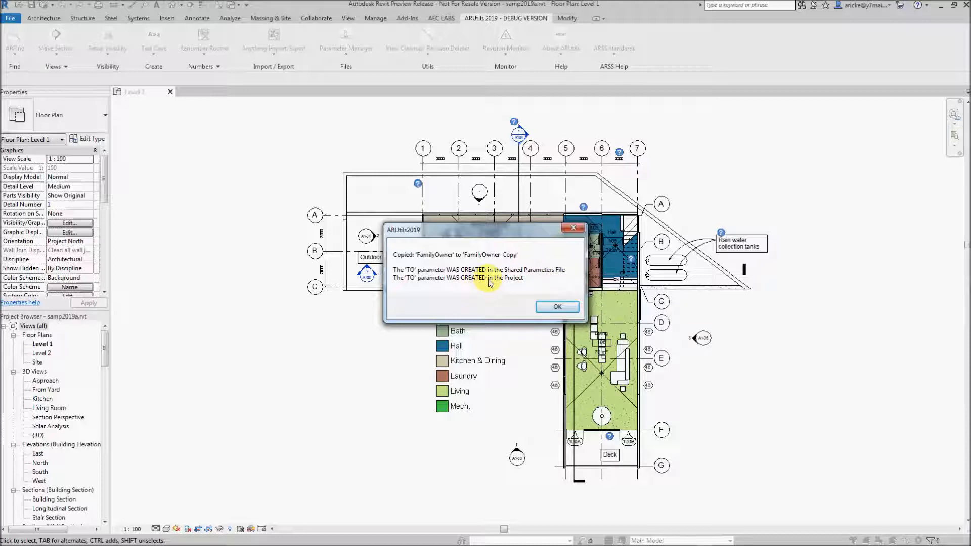
click(549, 309)
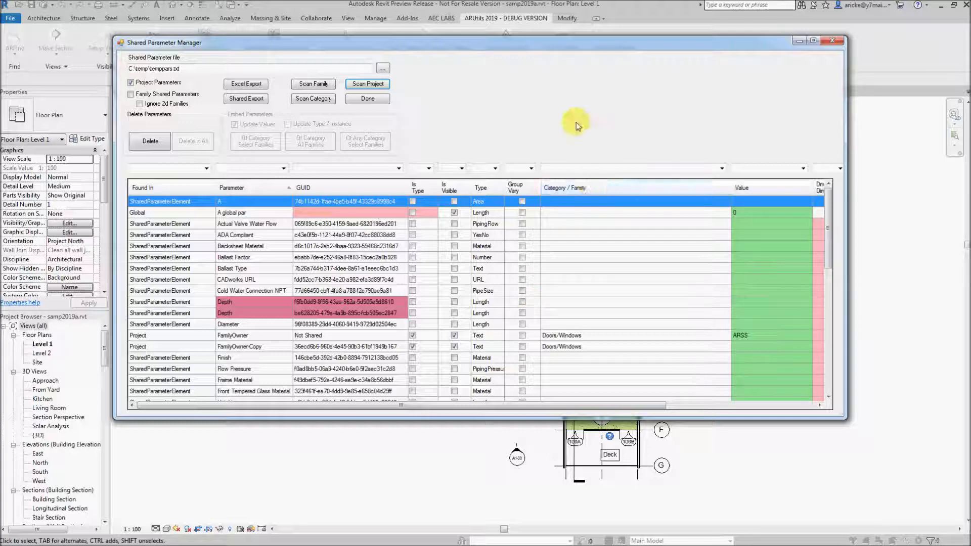
click(837, 45)
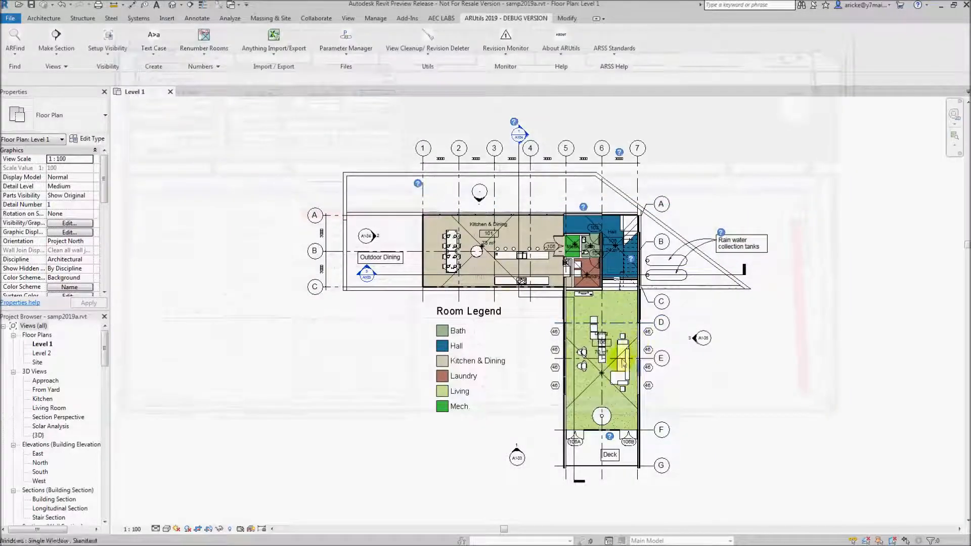
Check the FamilyOwner and FamilyOwner-Copy values in the type properties of the M_Double-Flush door between the kitchen and mechanical room
click(560, 242)
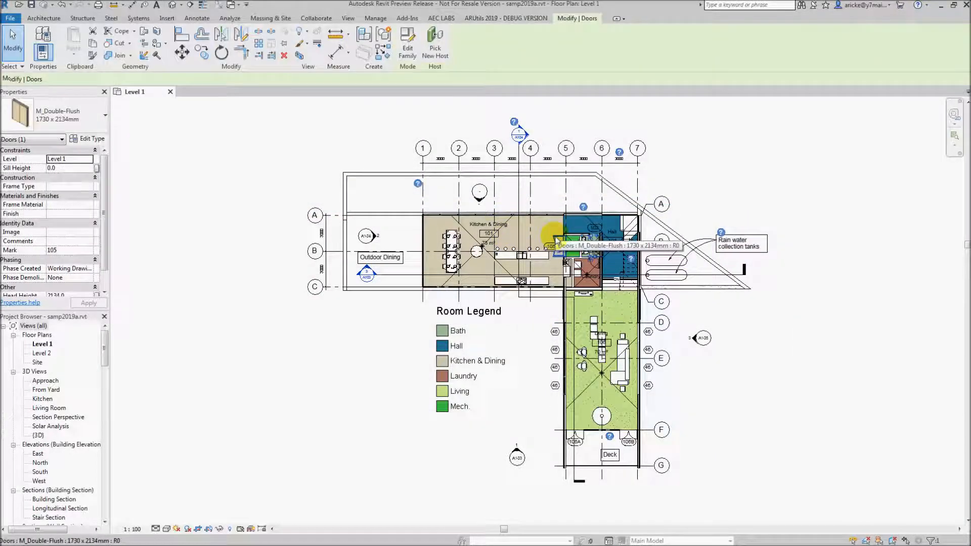
click(86, 141)
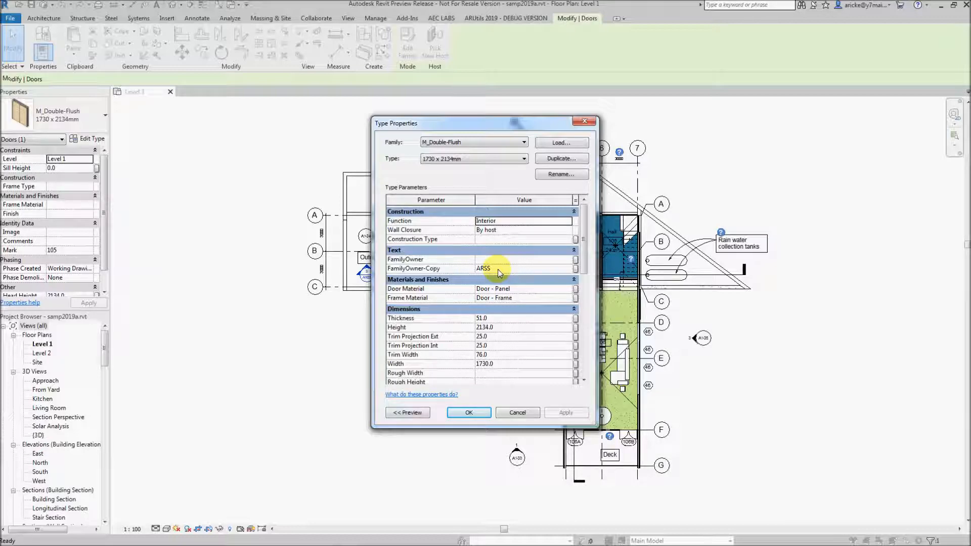
click(469, 412)
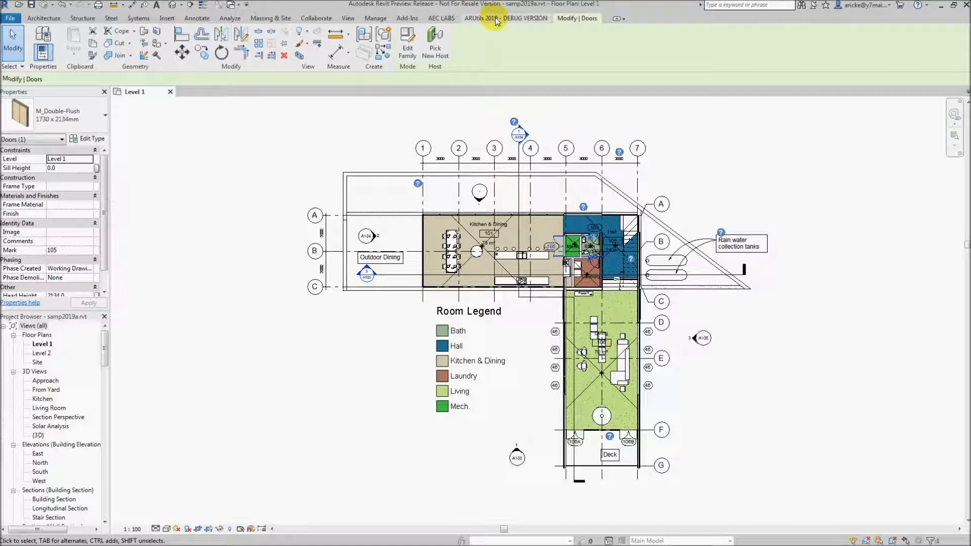
Delete the original FamilyOwner project parameter, and open the M_Double-Flush door's type properties to check its parameters
click(376, 20)
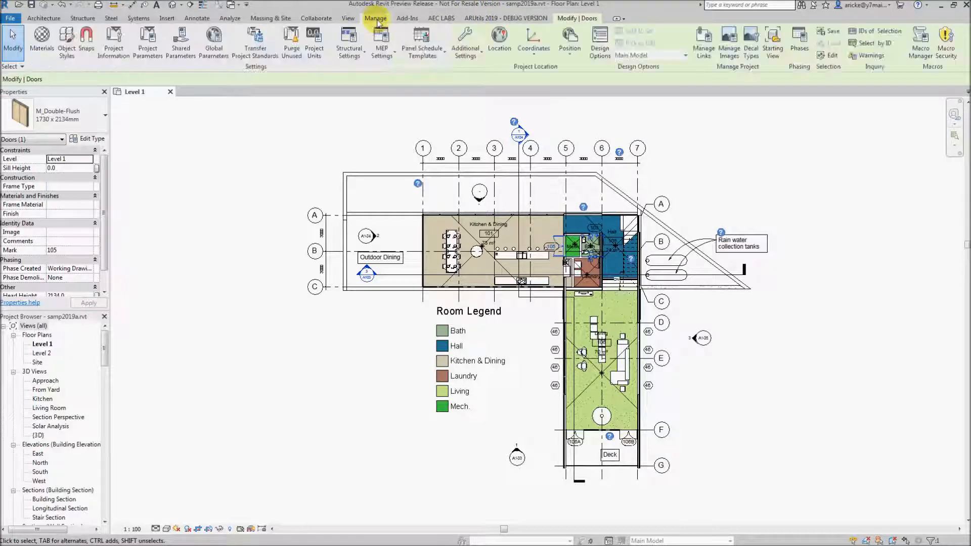
click(147, 38)
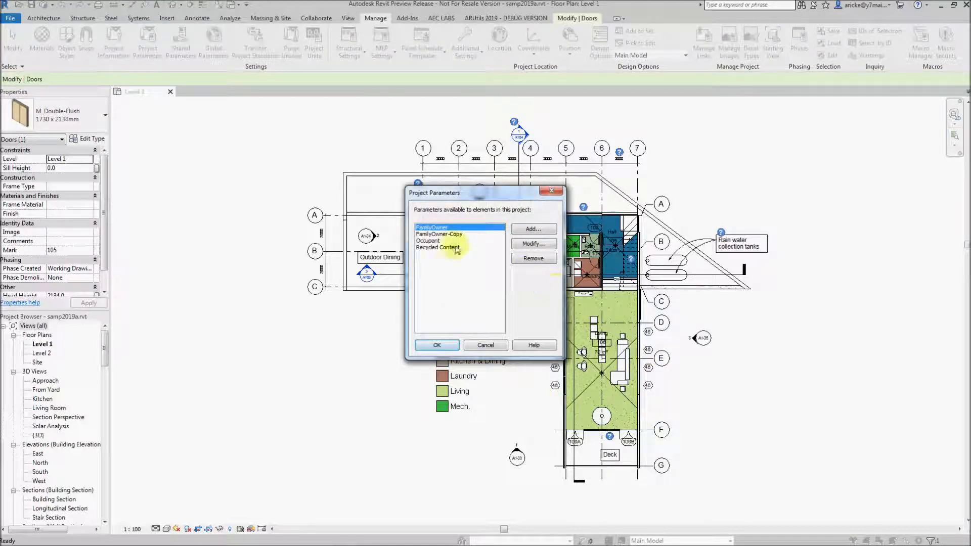
click(535, 260)
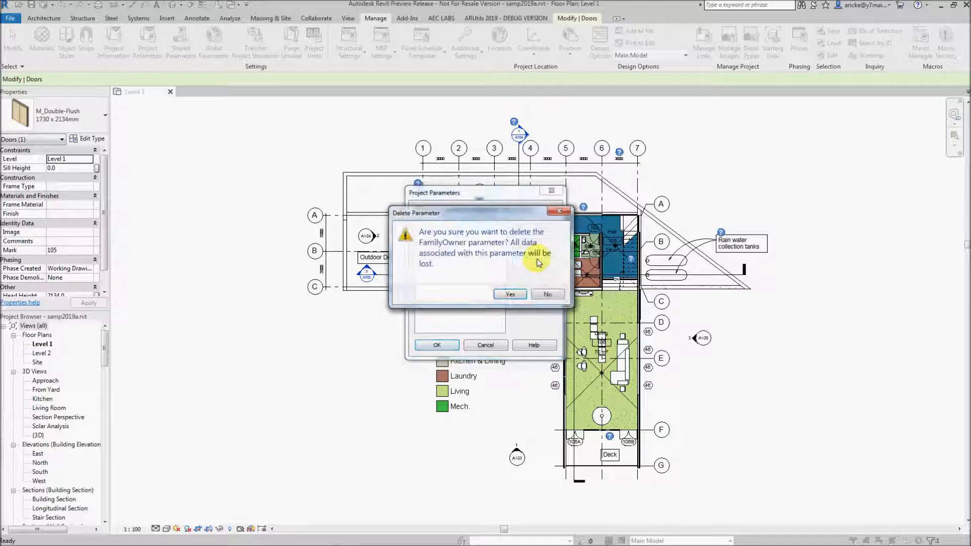
click(511, 294)
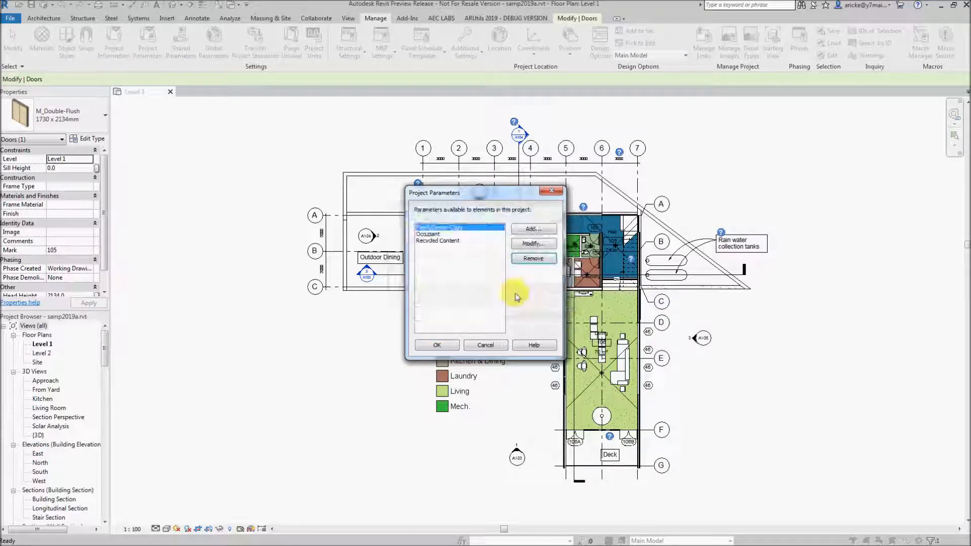
click(437, 345)
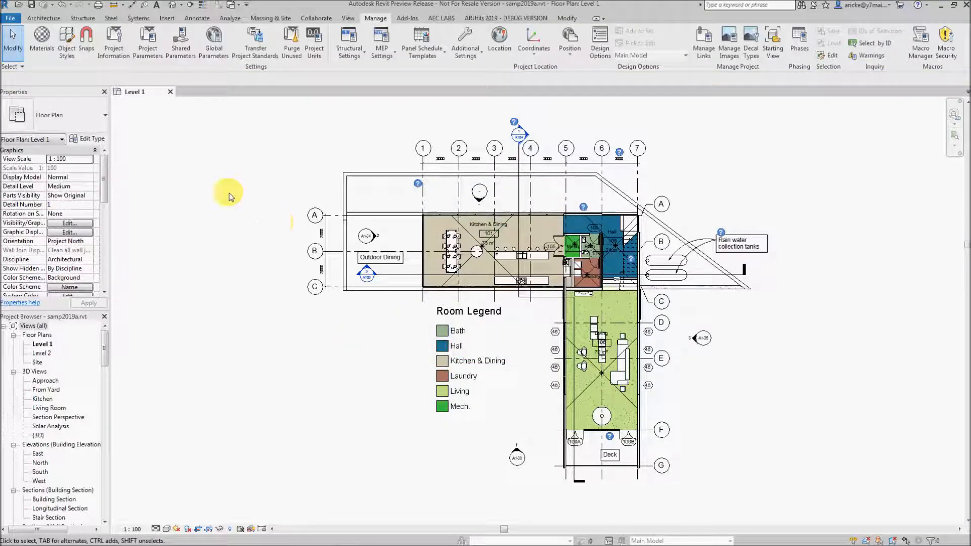
click(557, 241)
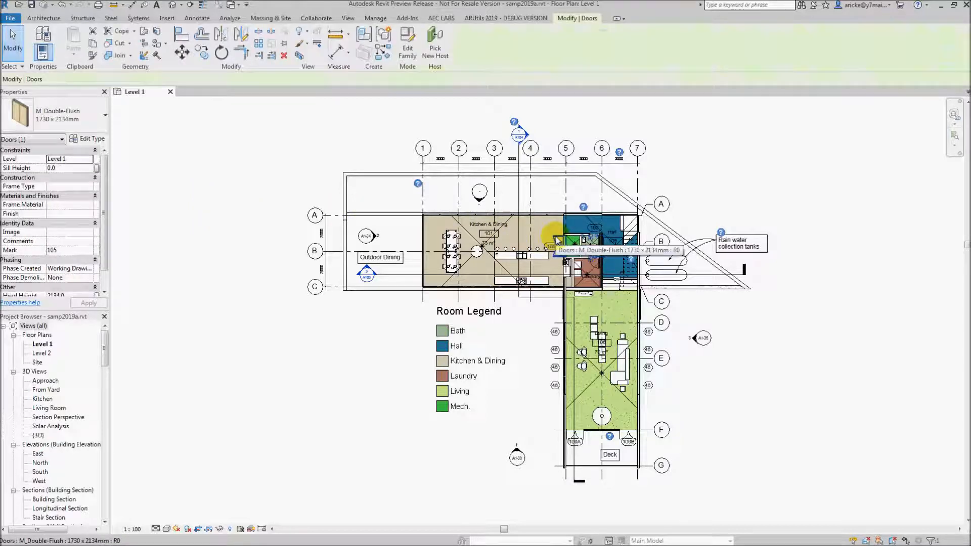
click(89, 139)
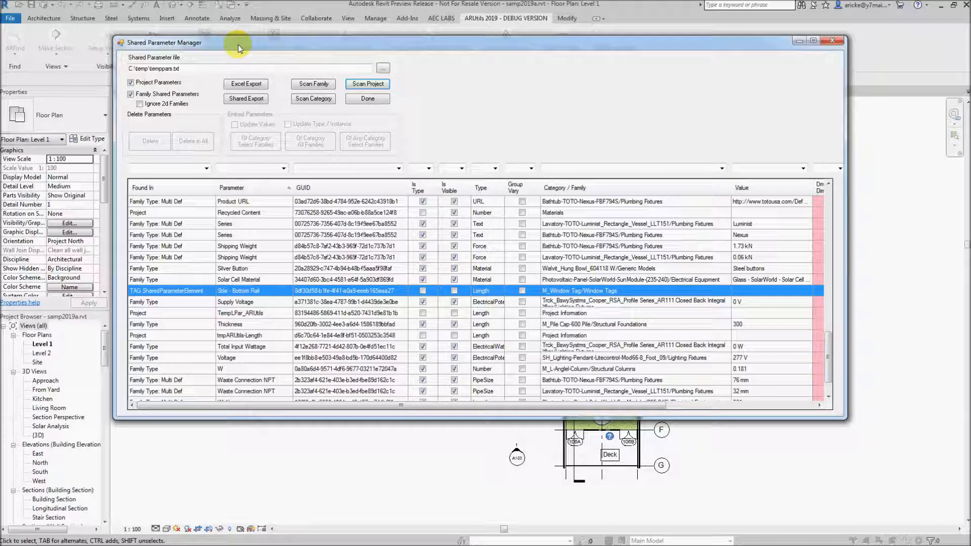
Open the Walvit_Hung Bowl_604118 W family from its Silver Button parameter in the Shared Parameter Manager results
click(152, 272)
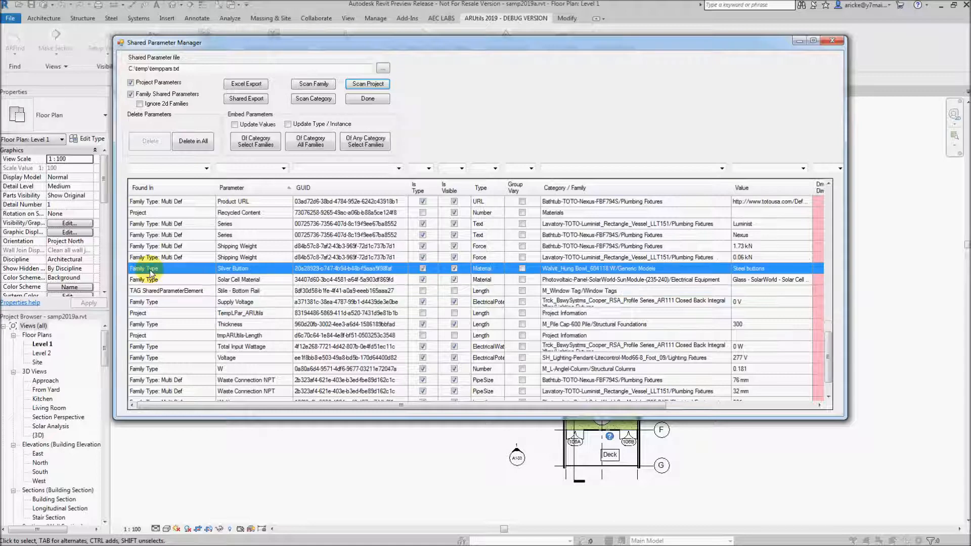
right_click(153, 271)
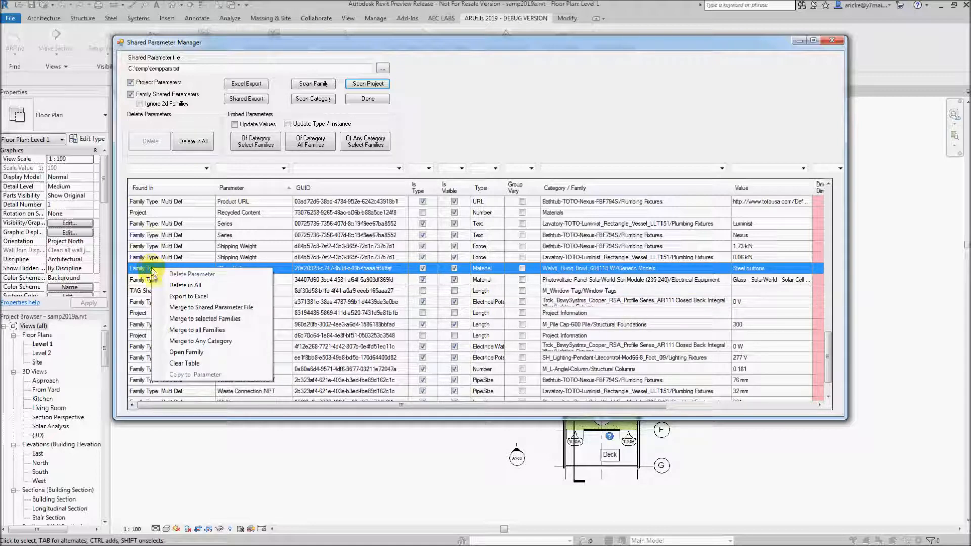
click(186, 352)
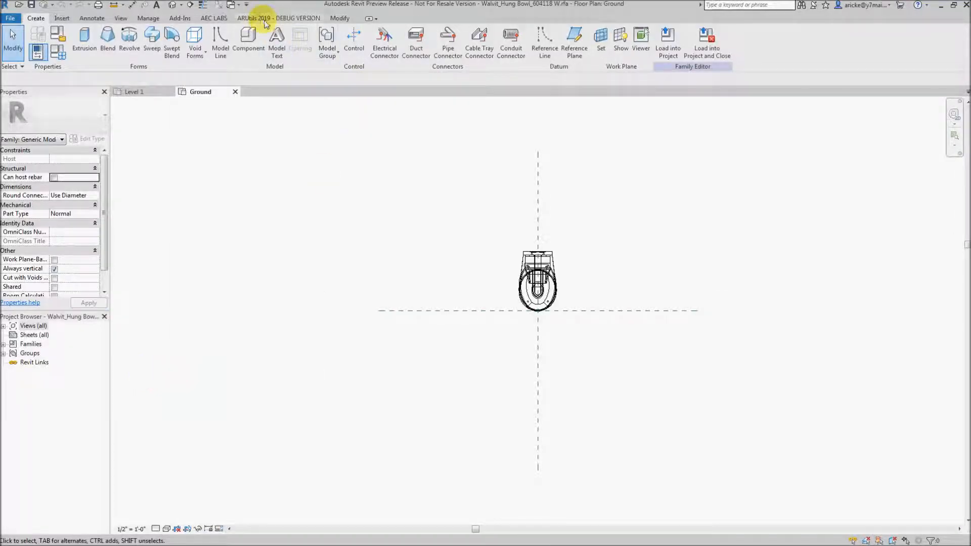
Scan the opened family in the Shared Parameter Manager with Project Parameters and Family Shared Parameters included
click(267, 19)
click(339, 37)
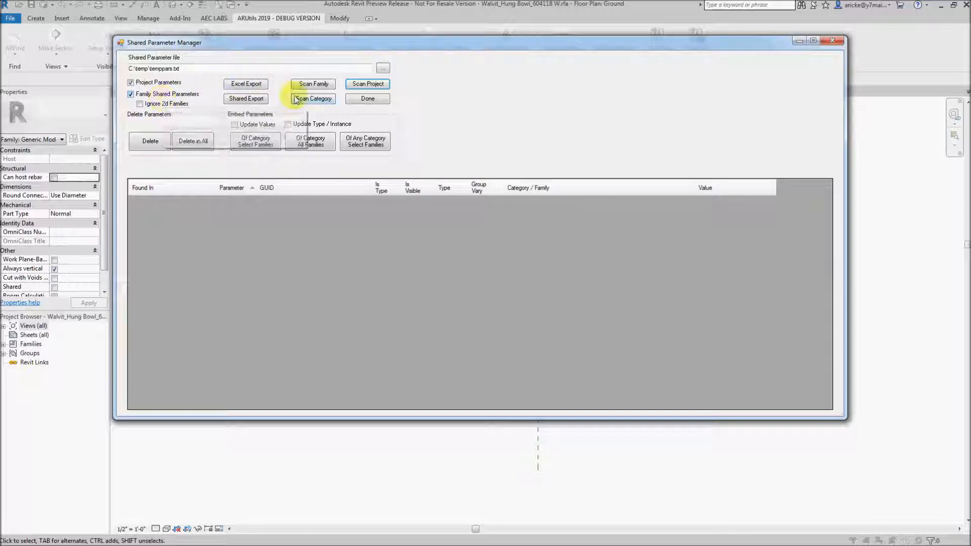
click(370, 84)
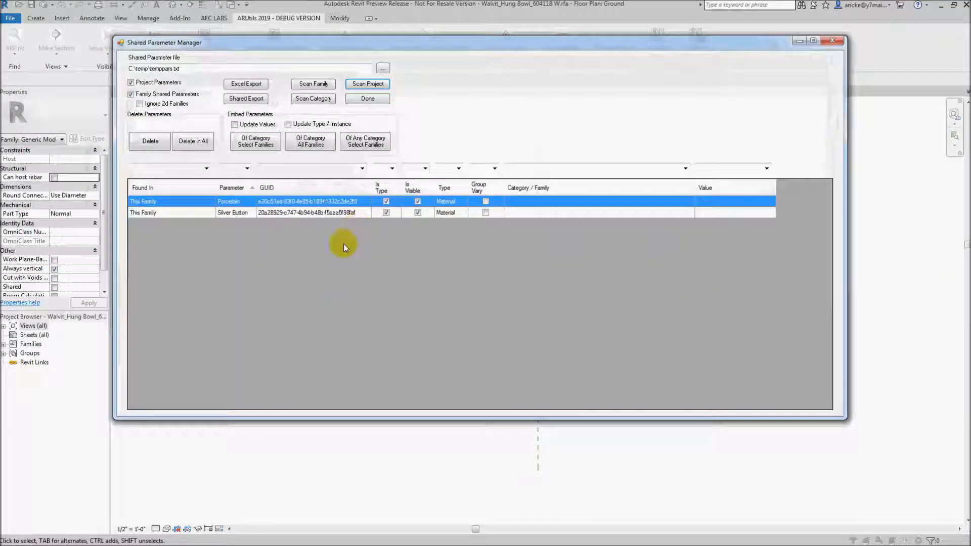